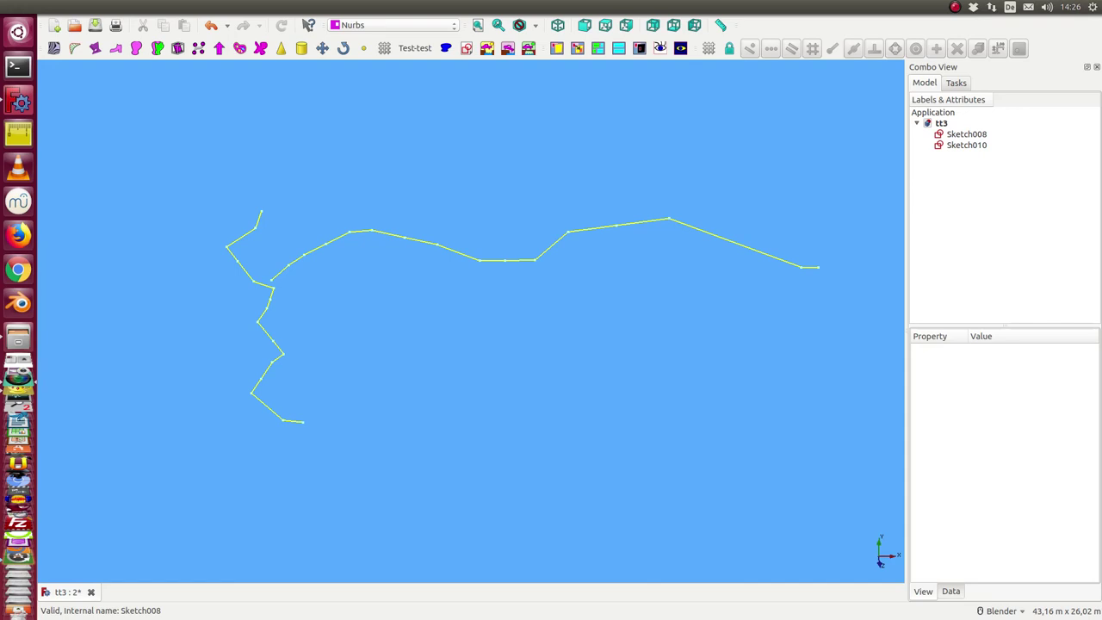
Select Sketch008 and Sketch010 together in the model tree.
left_click(955, 136)
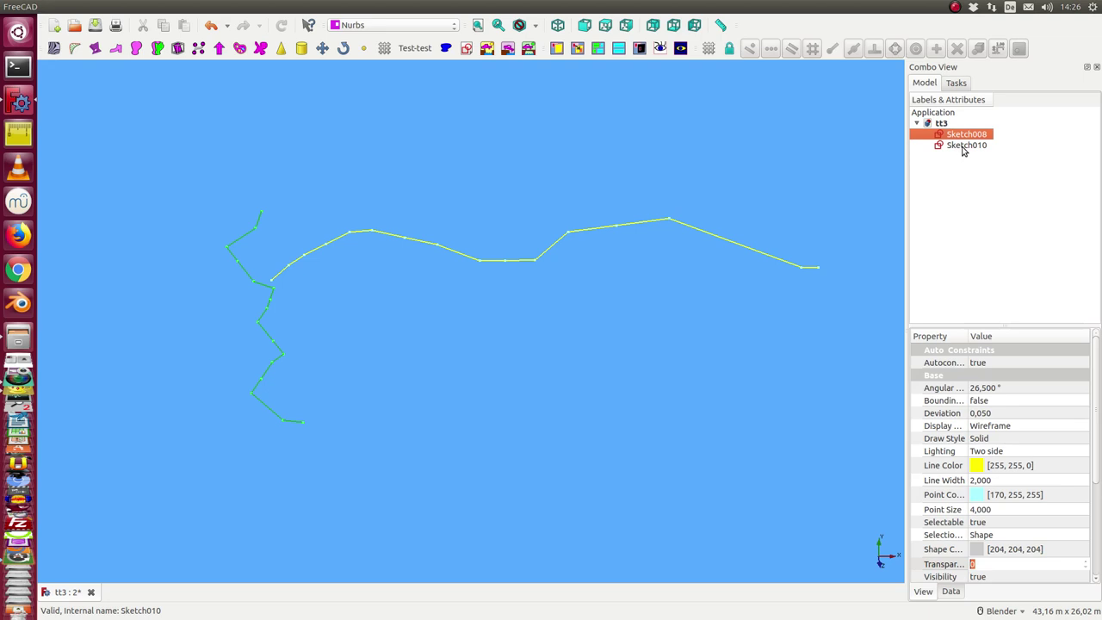
left_click(963, 150, "ctrl")
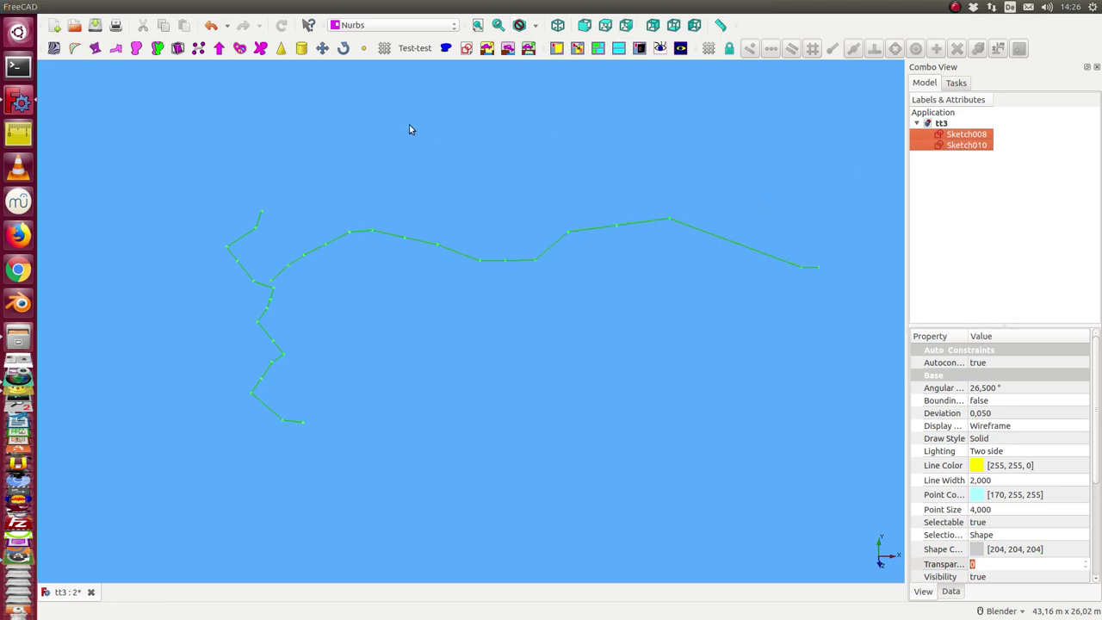
Create a Bezier Product surface from the two sketches and orbit to inspect it.
left_click(697, 7)
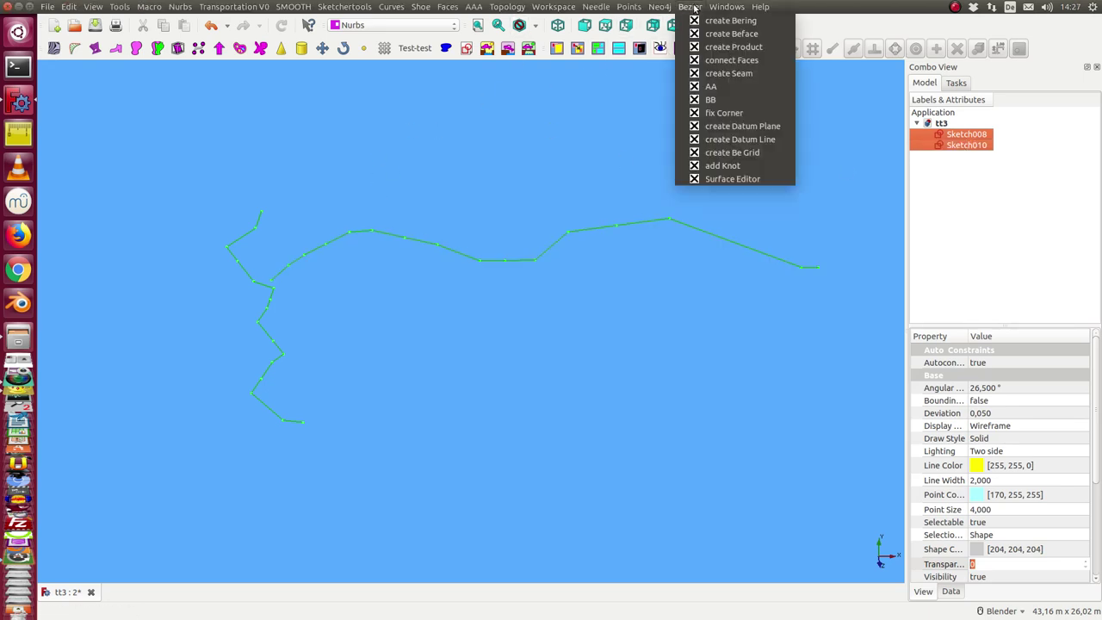
left_click(723, 48)
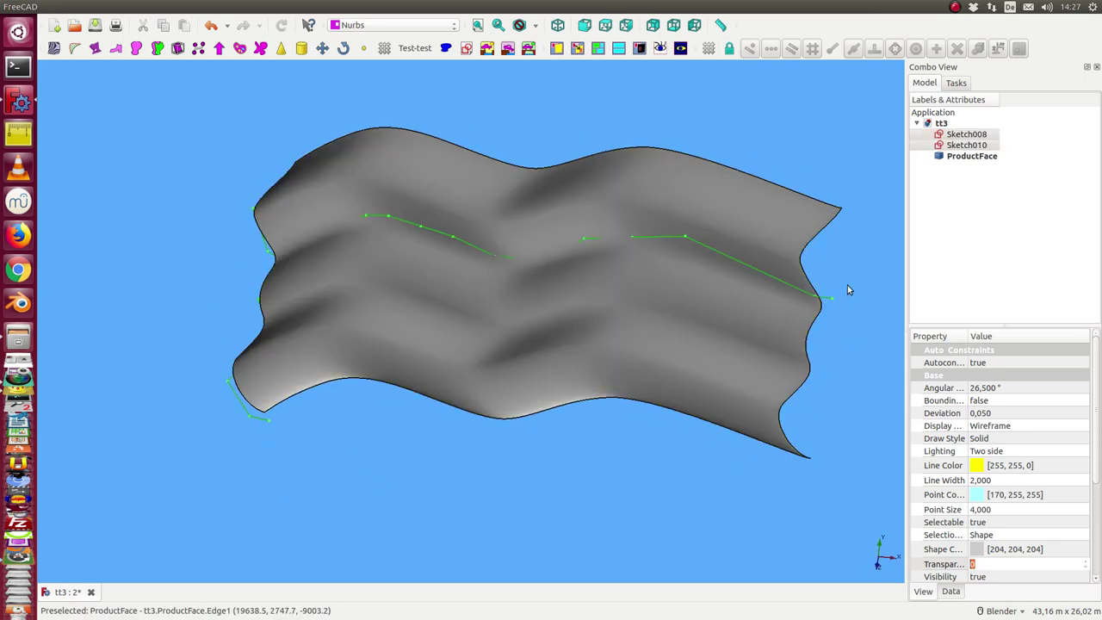
mouse_move(652, 484)
middle_mouse_down()
mouse_move(637, 462)
mouse_move(654, 487)
middle_mouse_up()
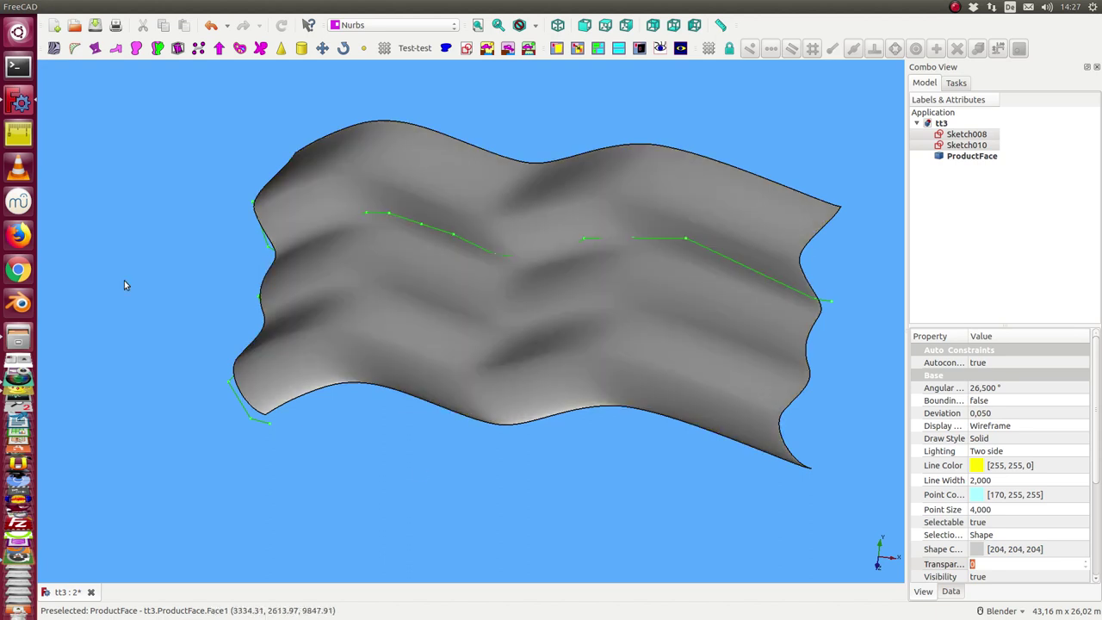
mouse_move(125, 283)
middle_mouse_down()
mouse_move(126, 273)
mouse_move(226, 283)
mouse_move(165, 302)
middle_mouse_up()
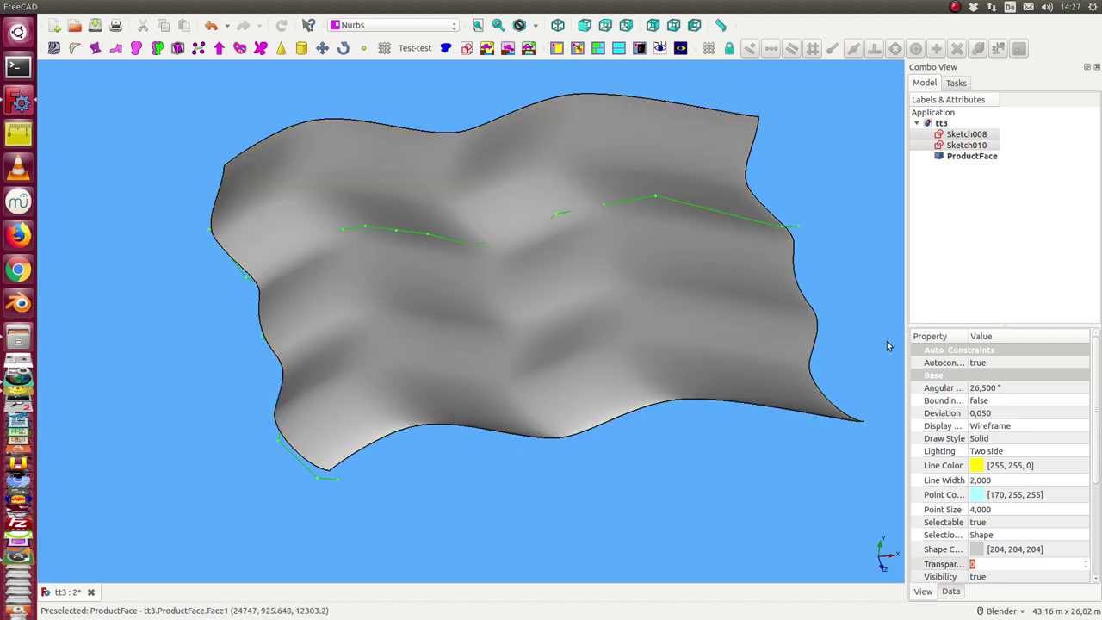
mouse_move(886, 341)
middle_mouse_down()
mouse_move(826, 378)
mouse_move(858, 237)
middle_mouse_up()
Hide Sketch008 and Sketch010 so only ProductFace shows.
left_click(966, 135)
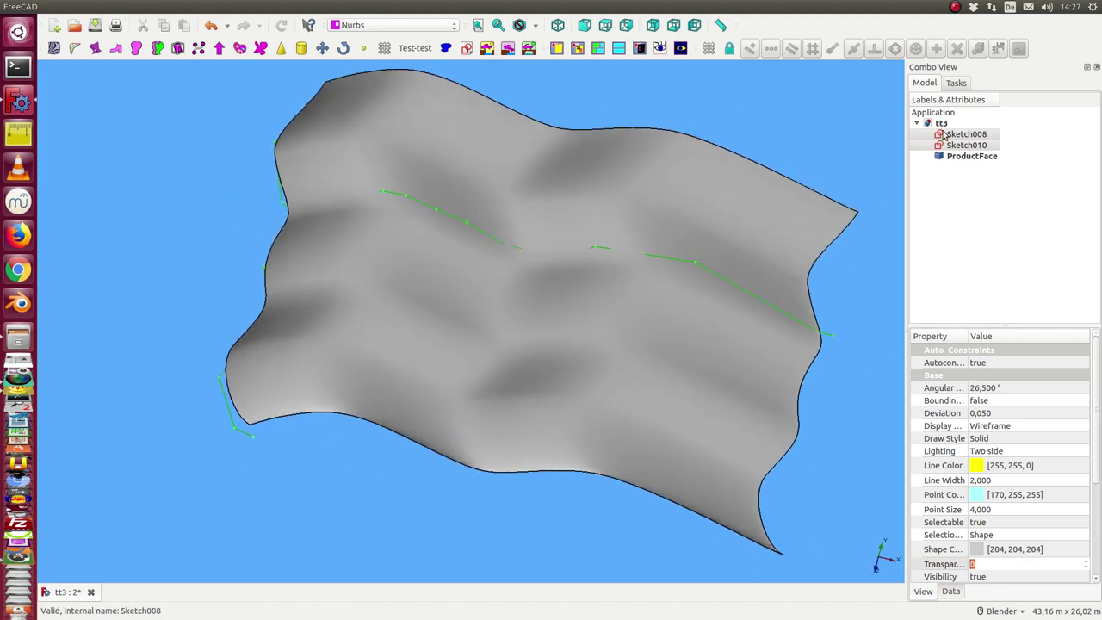
key("space")
left_click(964, 144)
key("space")
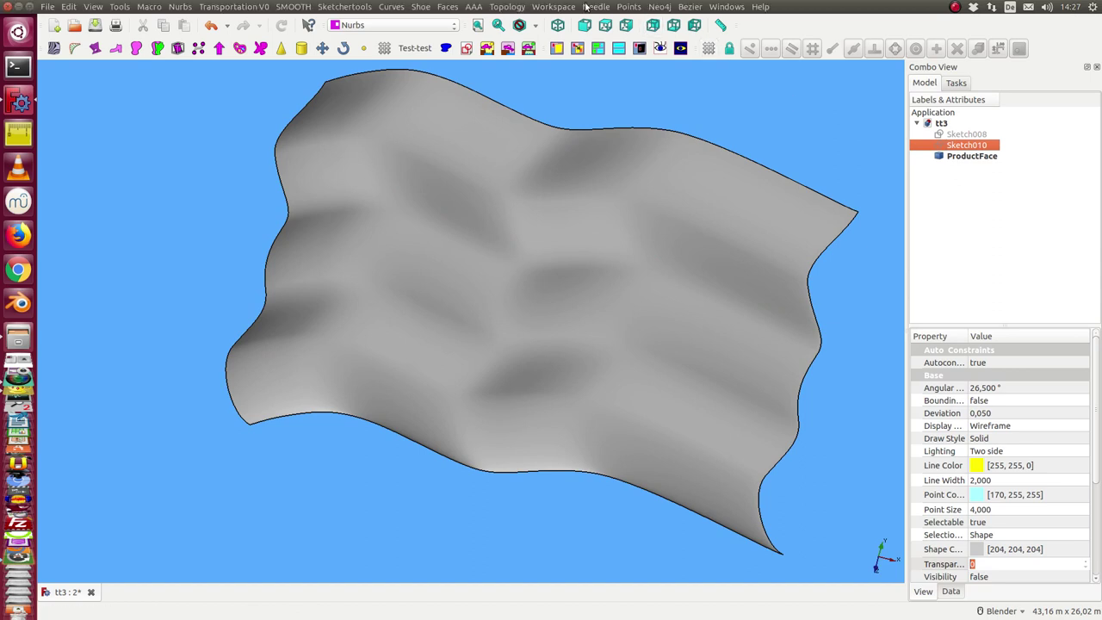
Create face maps of ProductFace with Curves > create Map of a face, producing MAP and MAP001.
left_click(419, 8)
mouse_move(391, 7)
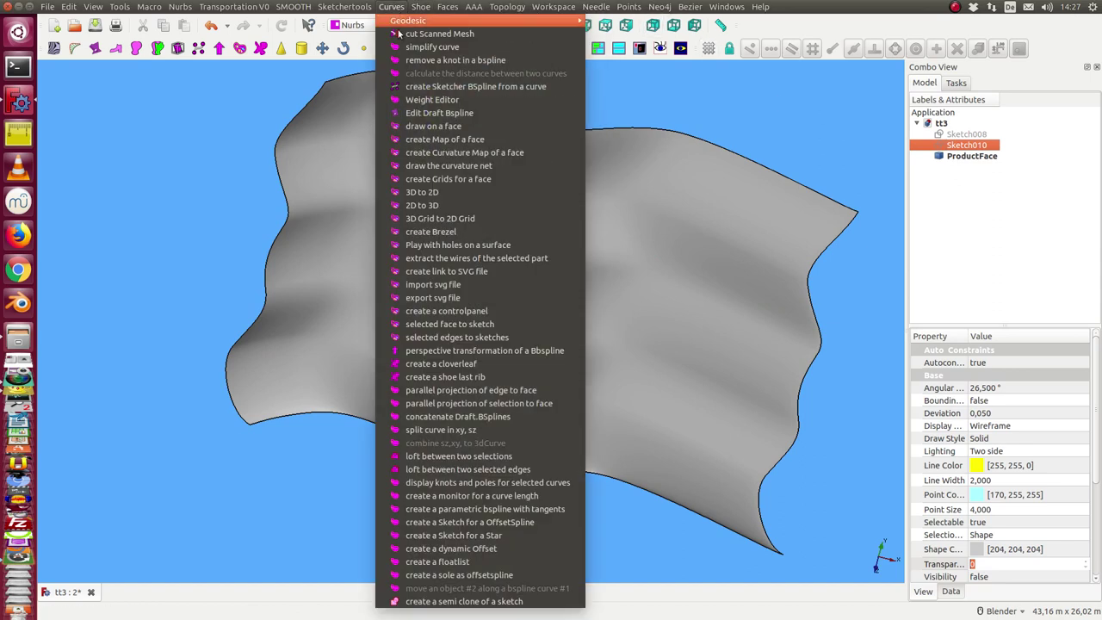
left_click(424, 141)
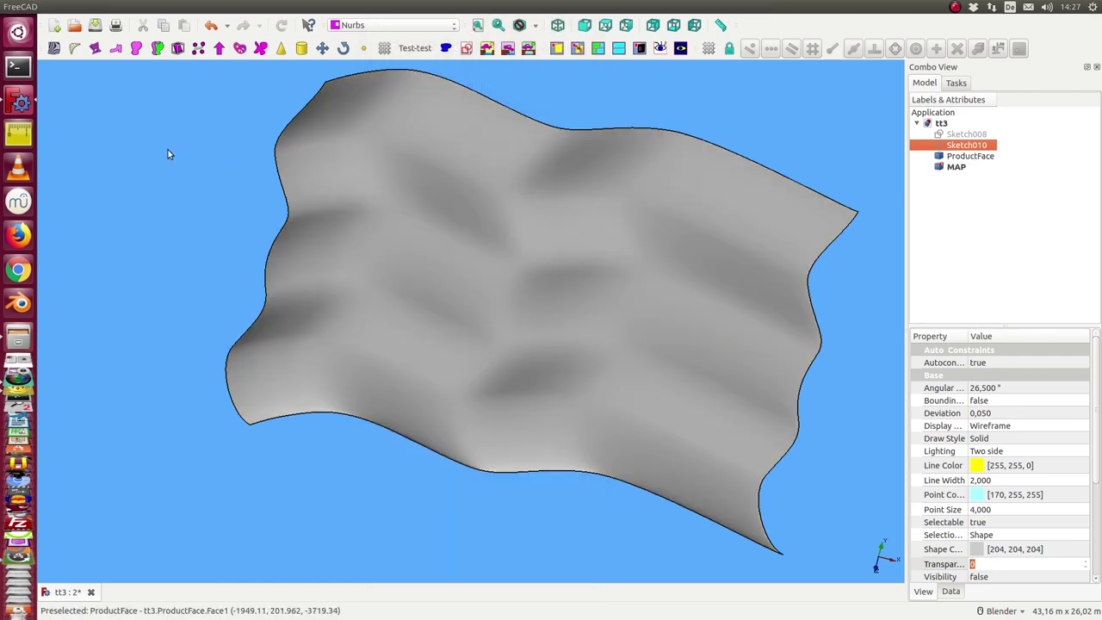
left_click(972, 158)
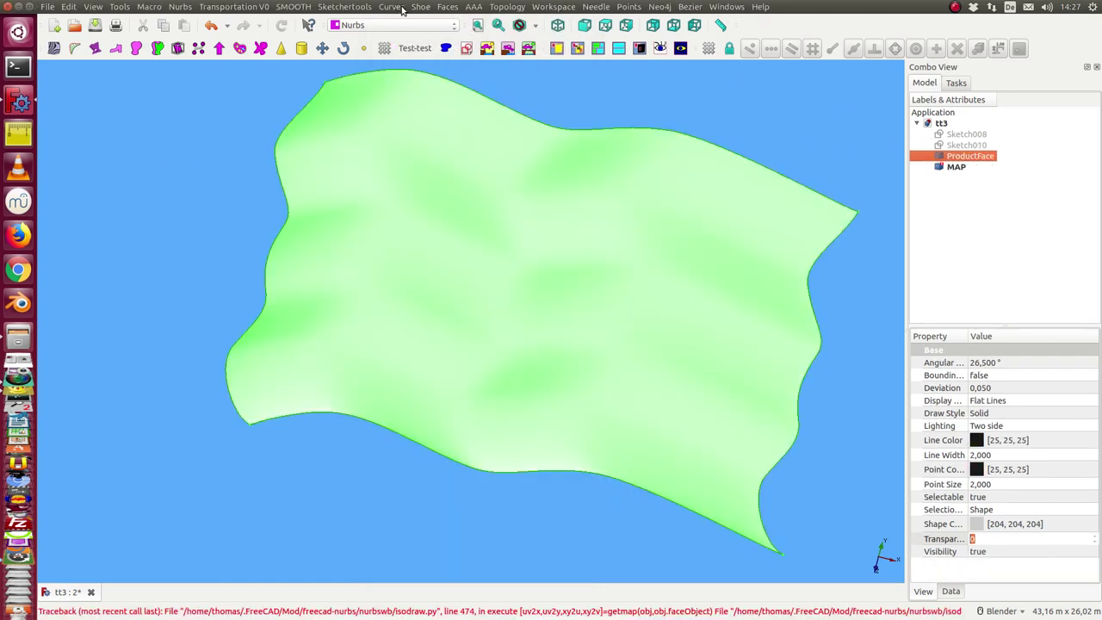
left_click(391, 7)
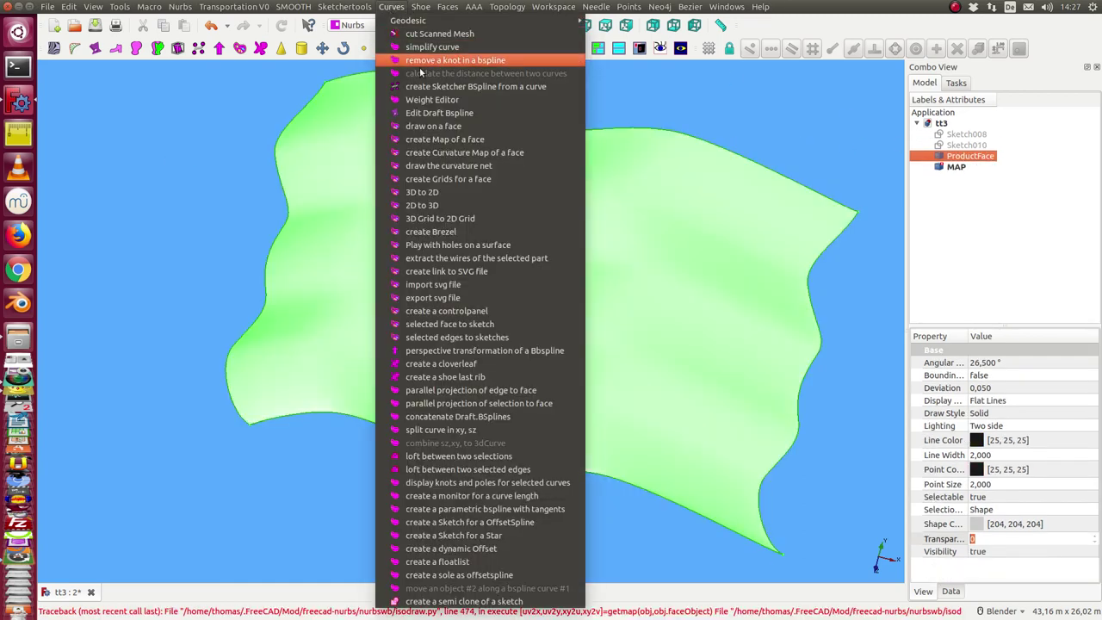
left_click(444, 139)
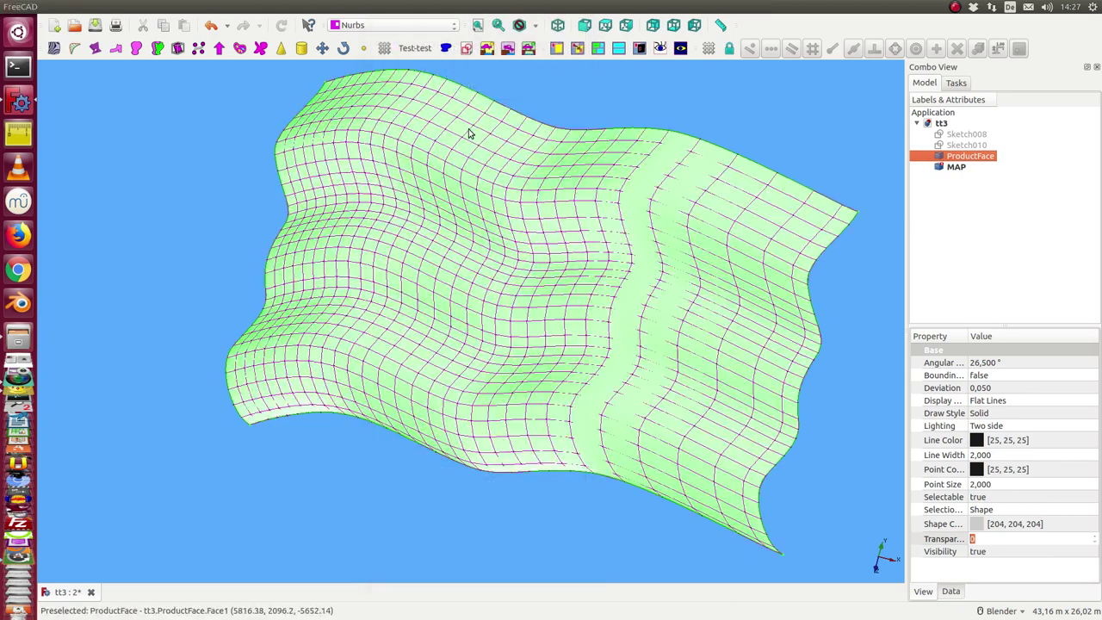
Delete the extra MAP, hide ProductFace, and reselect ProductFace.
left_click(957, 167)
key("Delete")
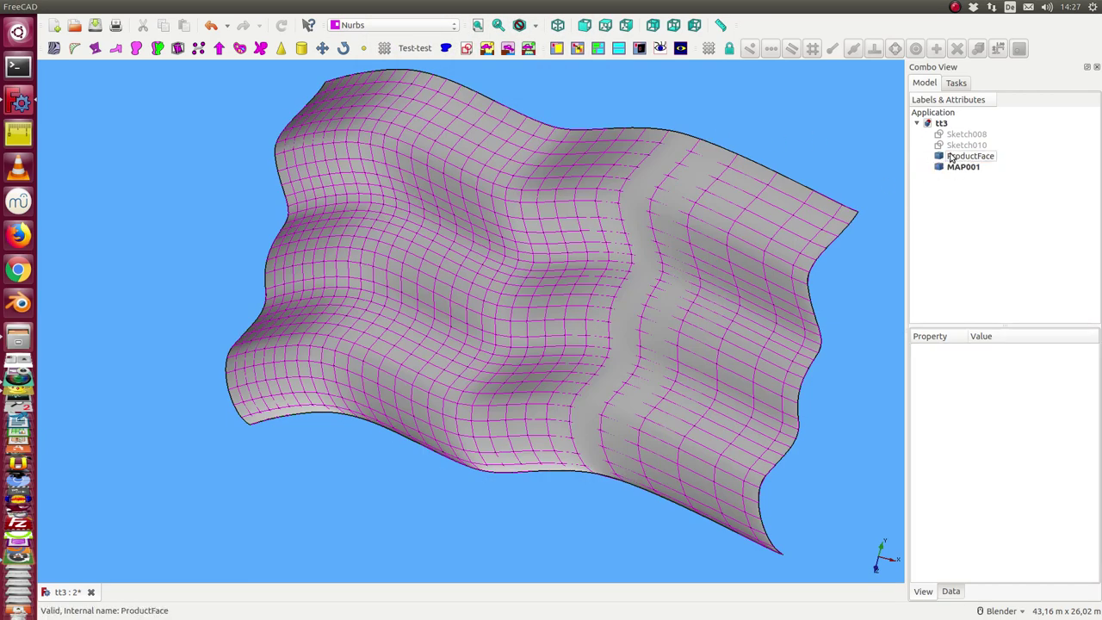
left_click(970, 156)
key("space")
middle_click_drag(876, 177, 406, 389)
left_click(961, 157)
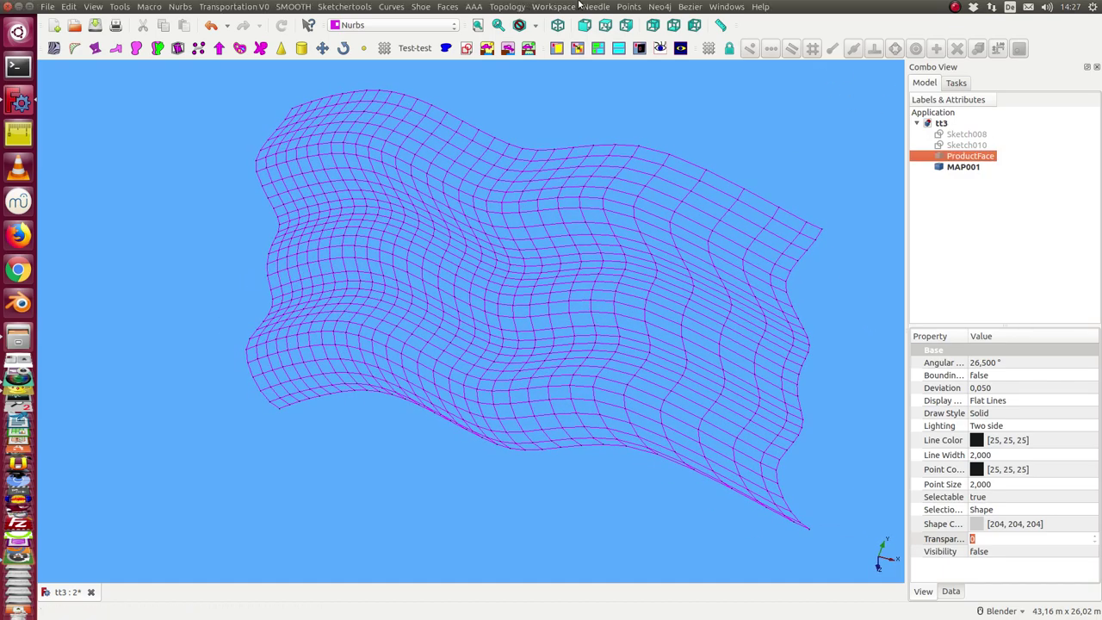
Open the Bezier Surface Editor on ProductFace at pole u 2, v 3, then select MAP001.
left_click(691, 6)
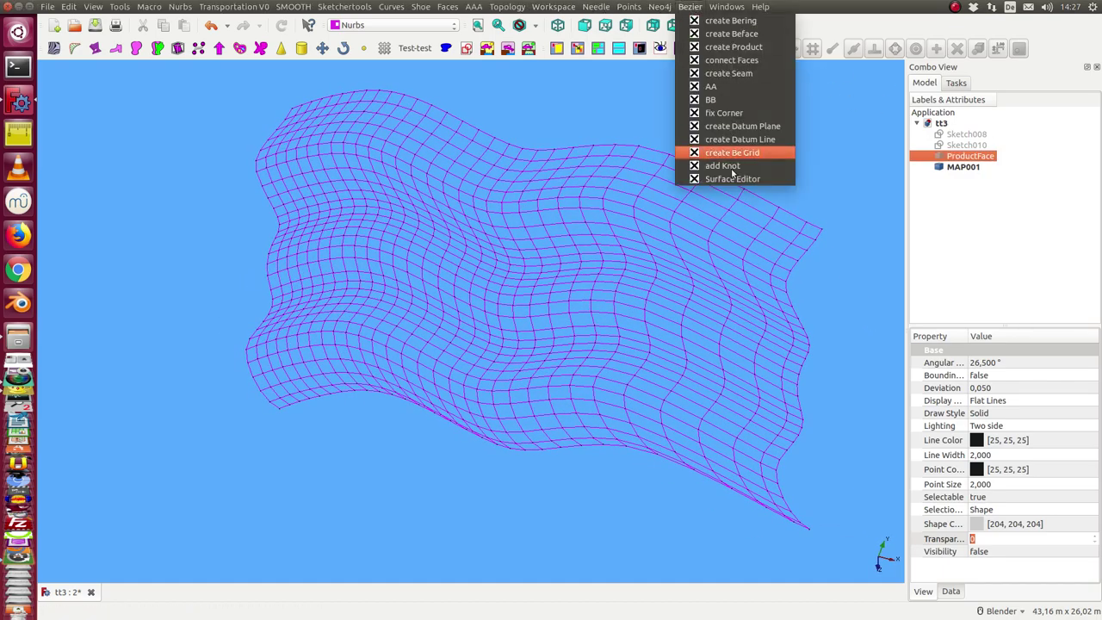
left_click(732, 177)
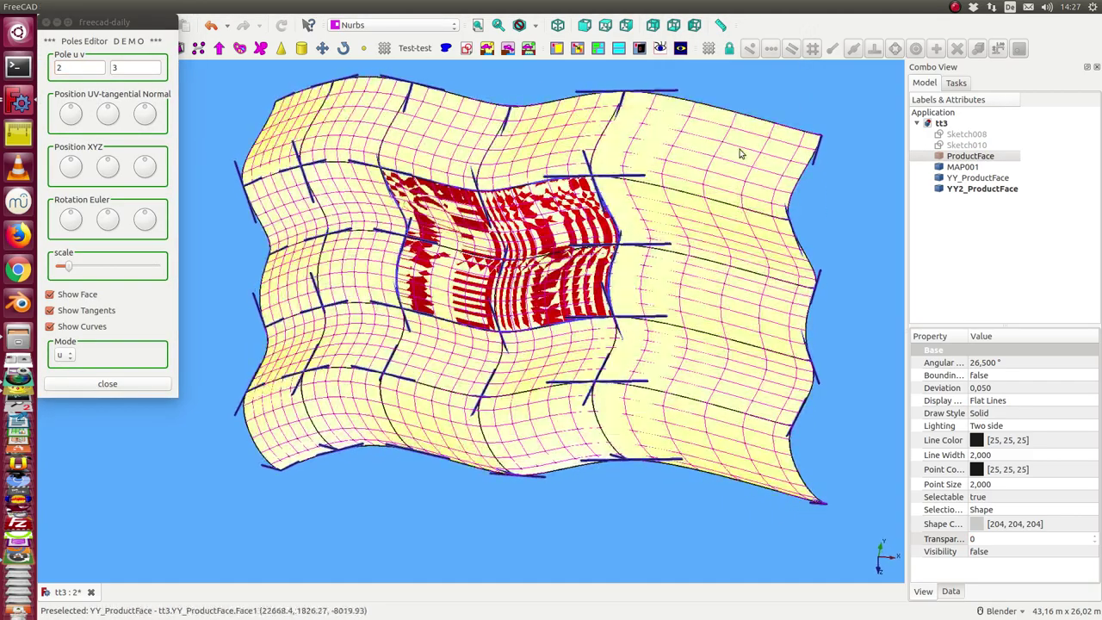
scroll(390, 515, "down", 3)
middle_click_drag(391, 516, 494, 279)
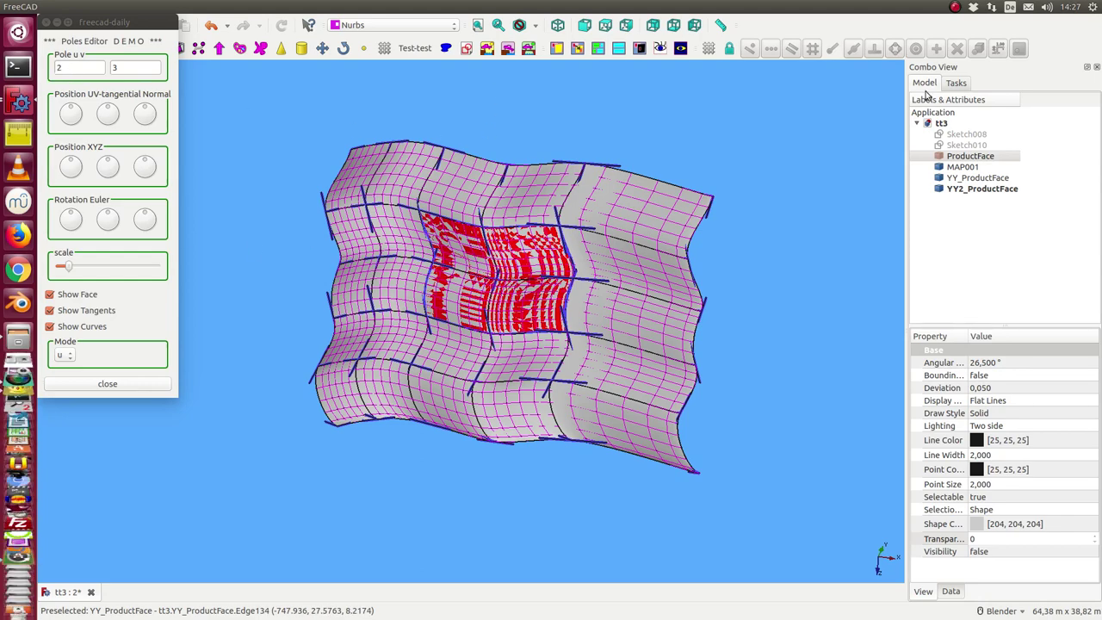
left_click(962, 166)
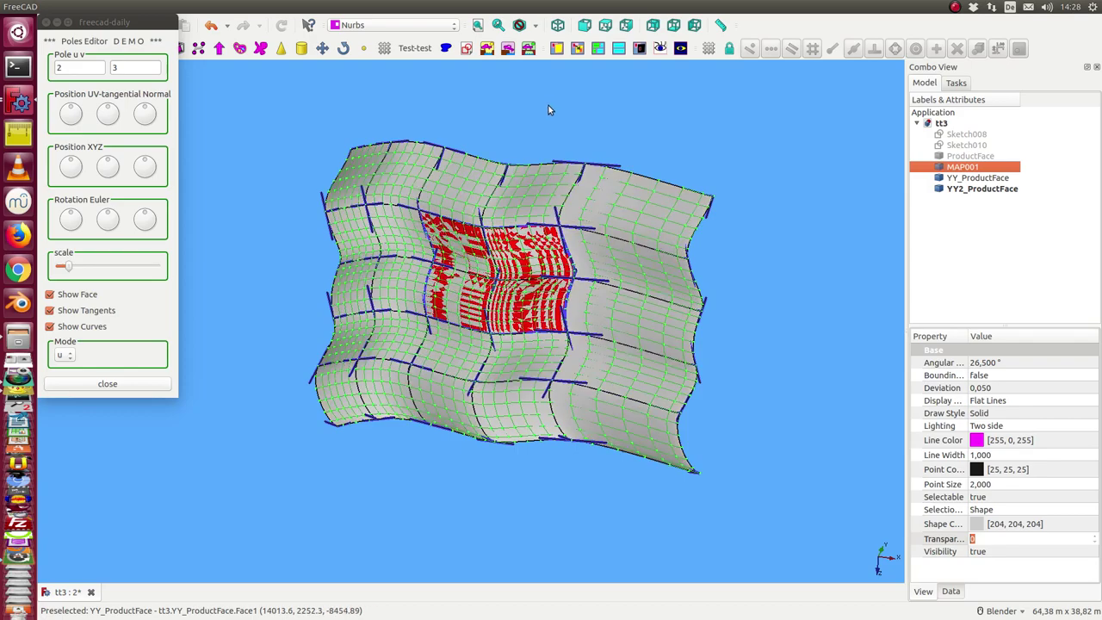
Orbit to a tilted view and hide the MAP001 green grid points.
left_click(548, 105)
middle_click_drag(533, 258, 447, 456)
scroll(475, 490, "up", 3)
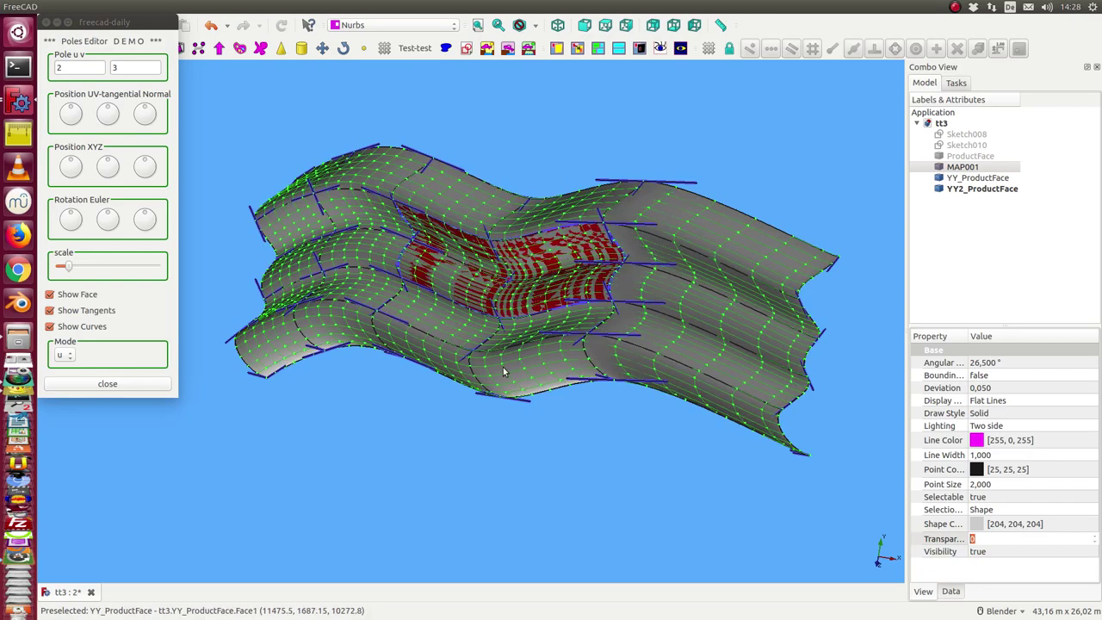
mouse_move(417, 495)
middle_mouse_down()
mouse_move(420, 475)
mouse_move(412, 500)
middle_mouse_up()
key("space")
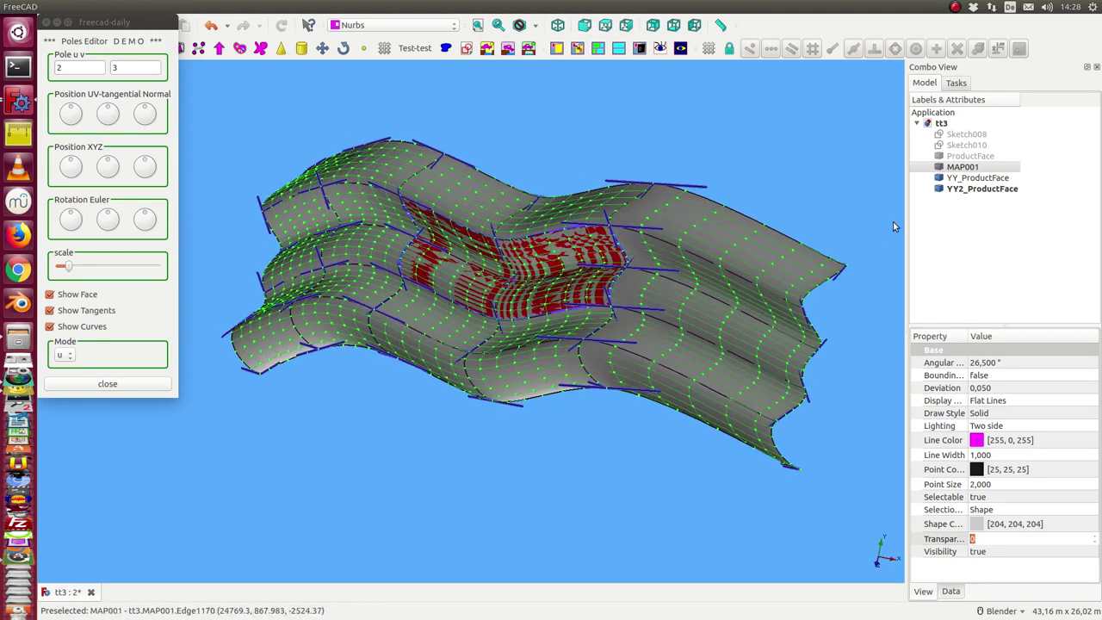
left_click(964, 167)
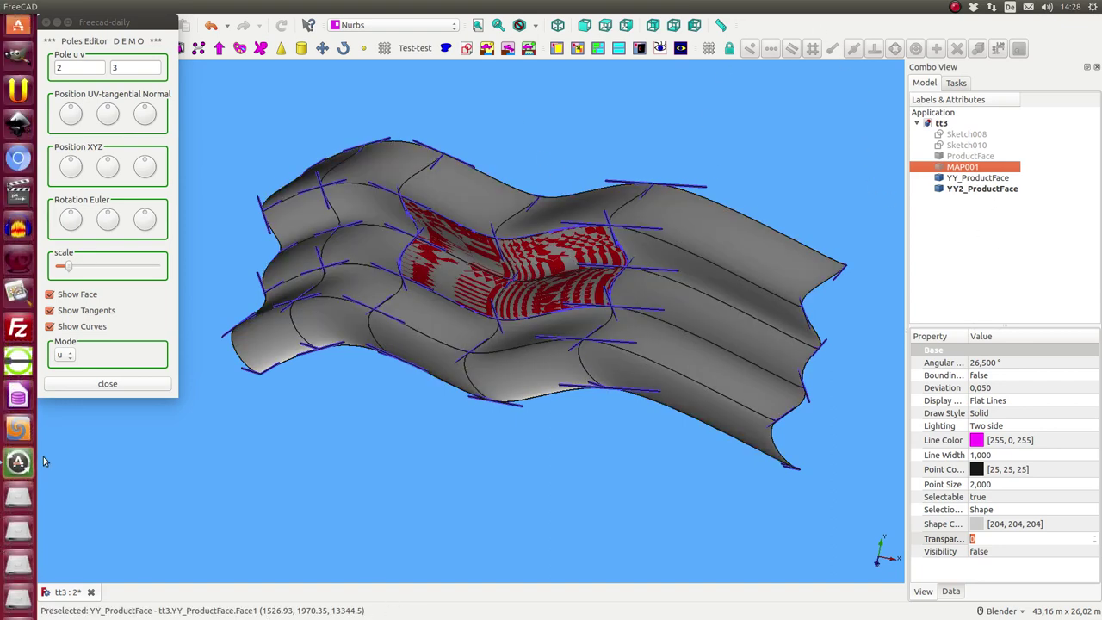
Hide YY2_ProductFace and set the Poles Editor to show tangents only, without face or curves.
left_click(945, 190)
key("space")
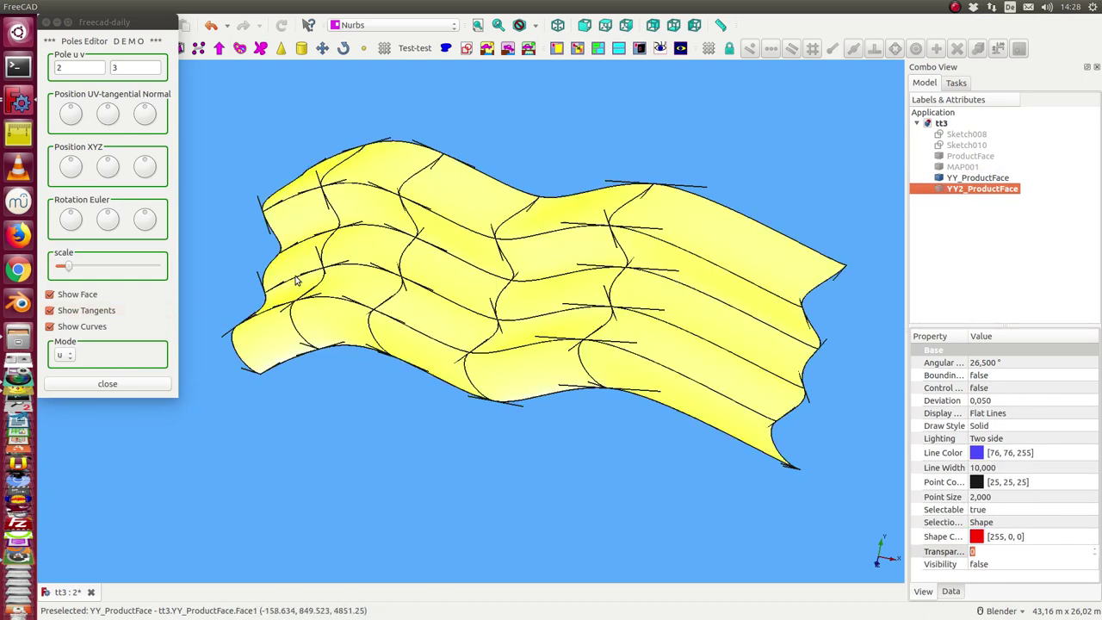
left_click(50, 295)
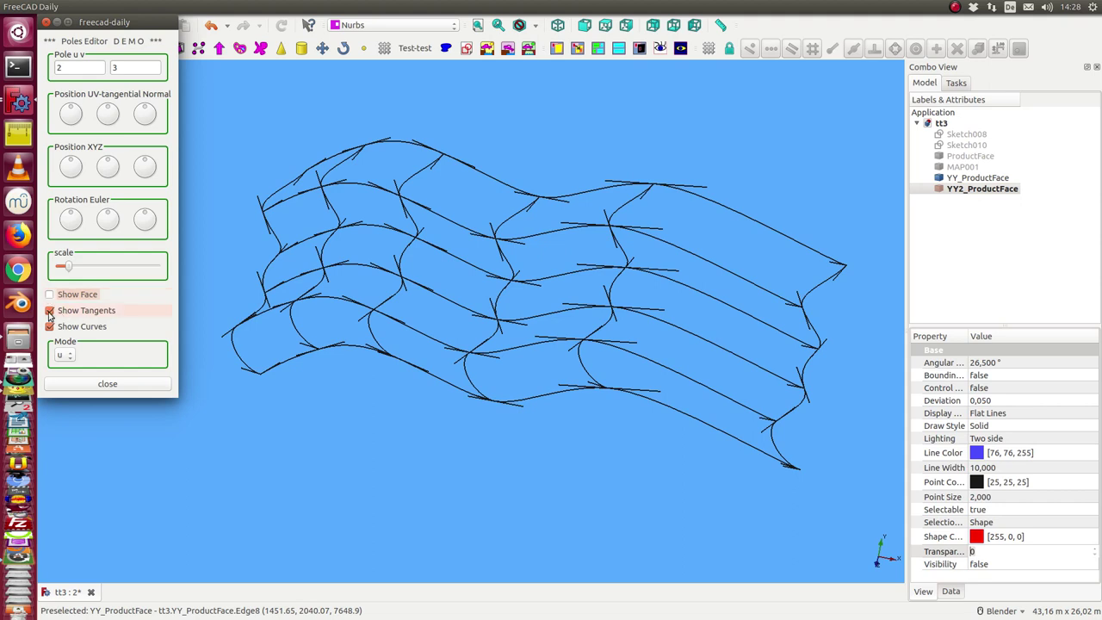
left_click(50, 310)
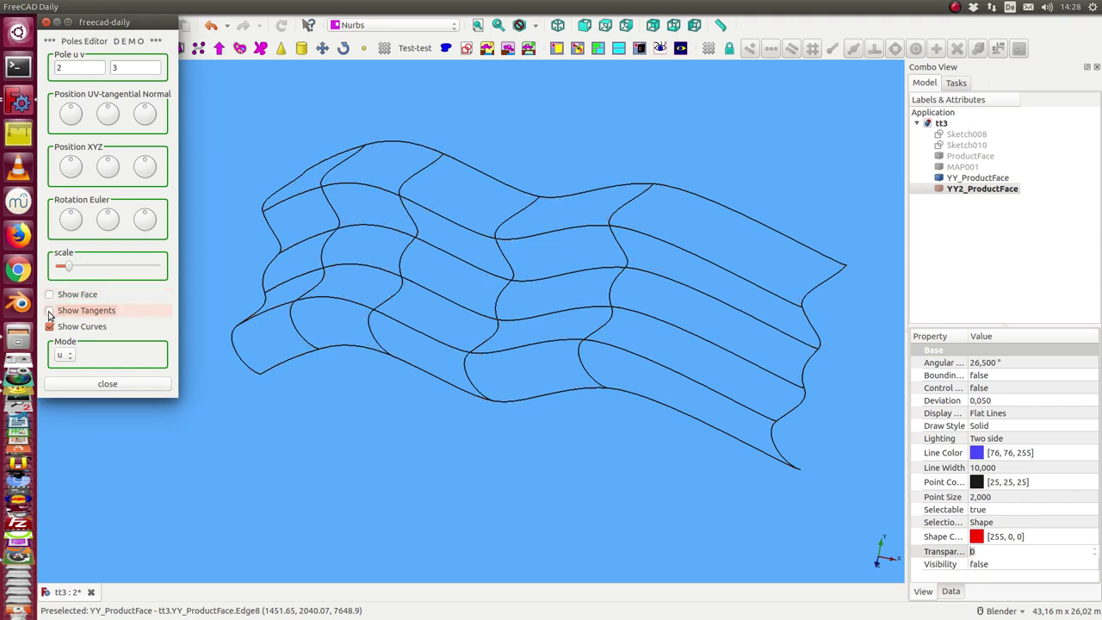
left_click(50, 311)
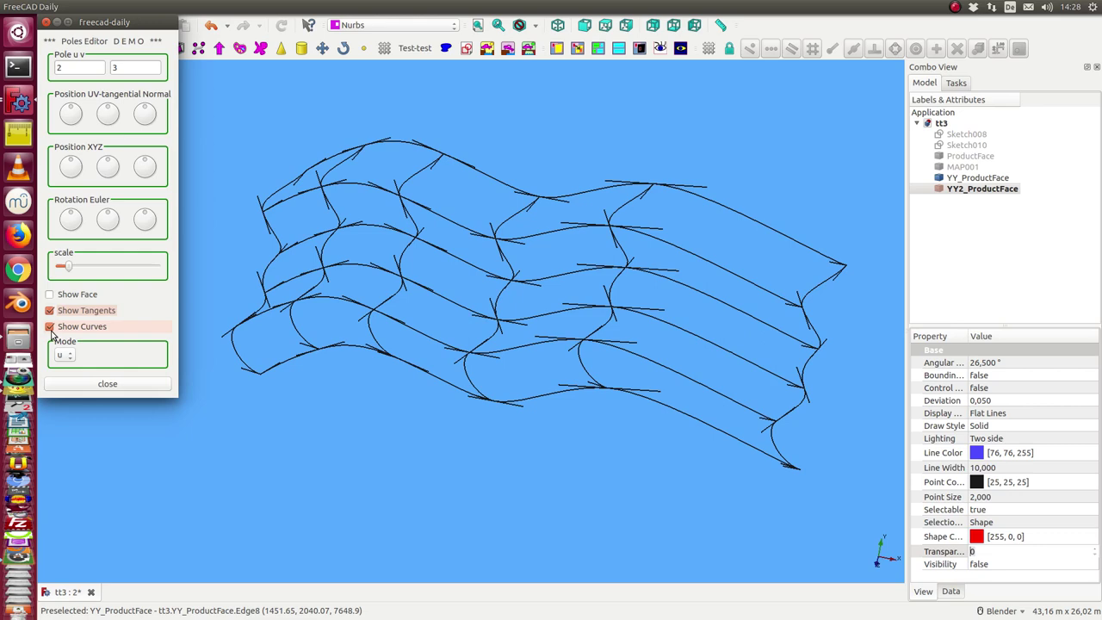
left_click(49, 327)
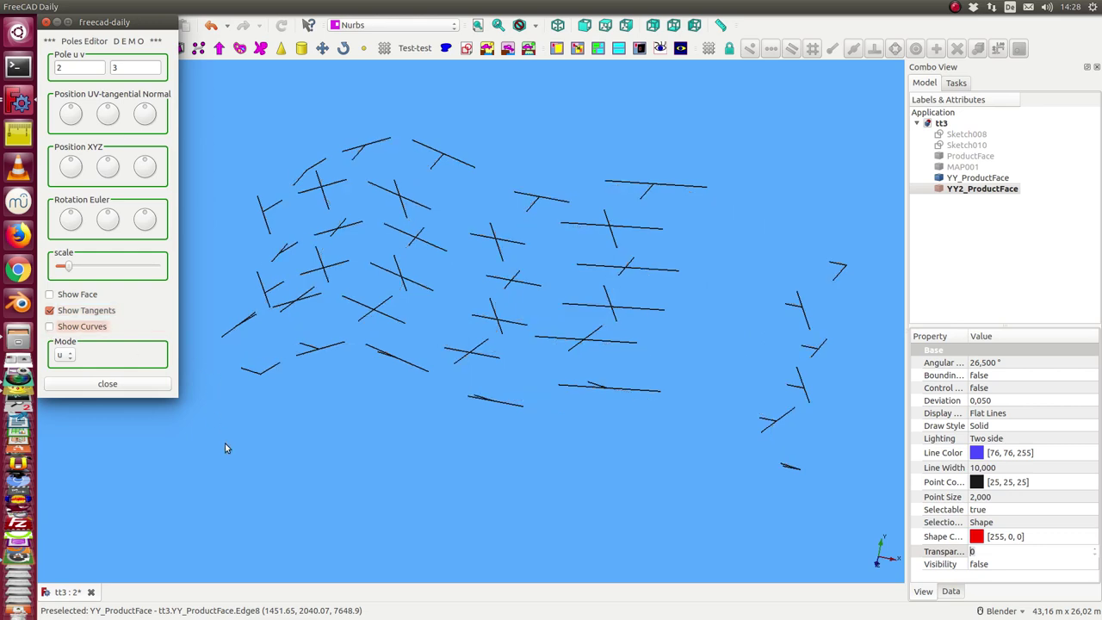
Orbit around the pole tangents and turn Show Face back on for a grey preview.
middle_click_drag(225, 447, 422, 202)
scroll(417, 200, "down", 2)
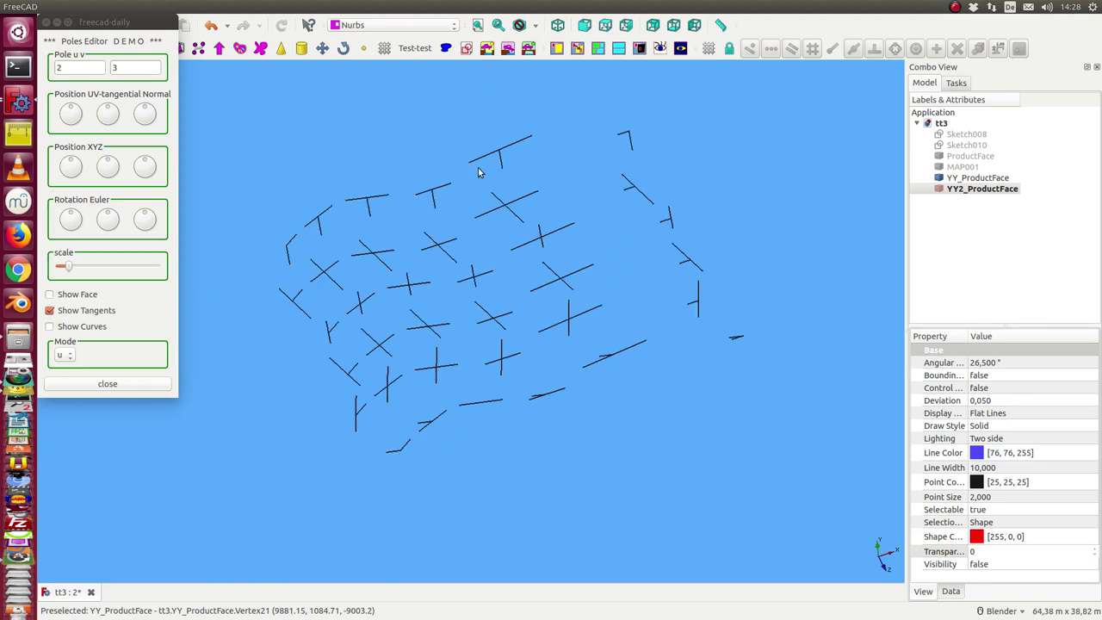
left_click(50, 295)
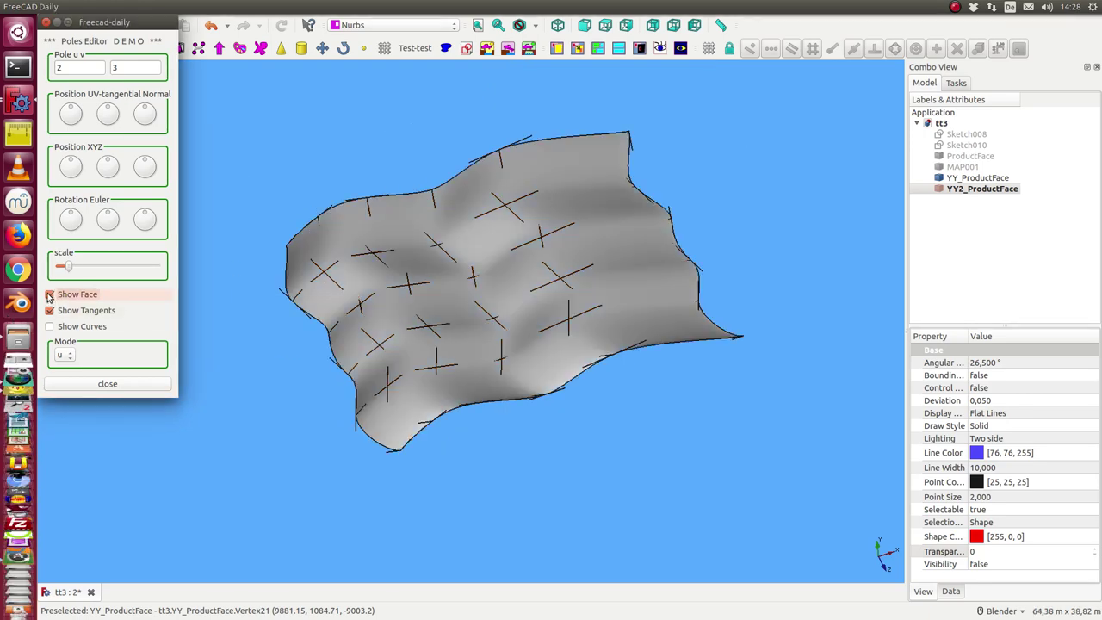
left_click(51, 297)
left_click(50, 297)
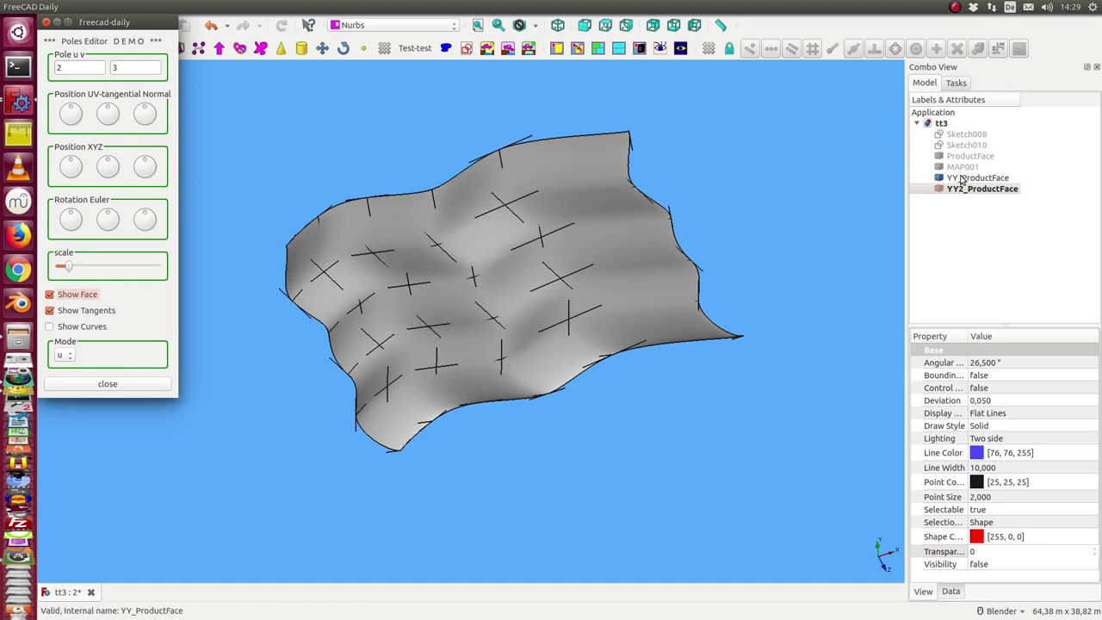
Turn on YY_ProductFace's control points and hide its surface, leaving the control net.
left_click(969, 178)
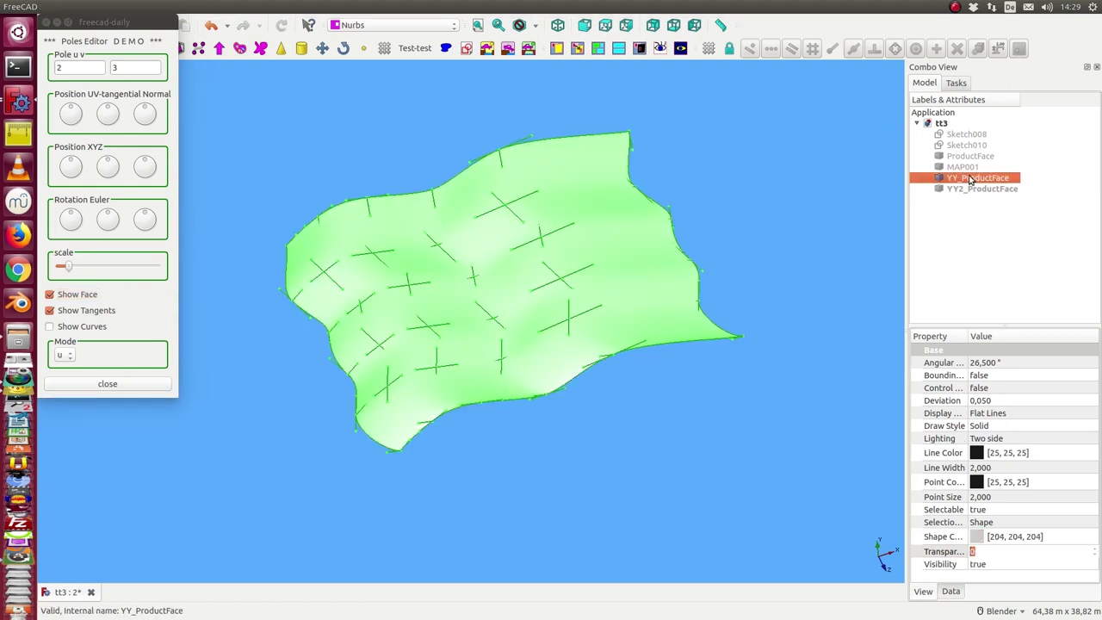
left_click(988, 388)
scroll(990, 389, "down", 1)
left_click(768, 426)
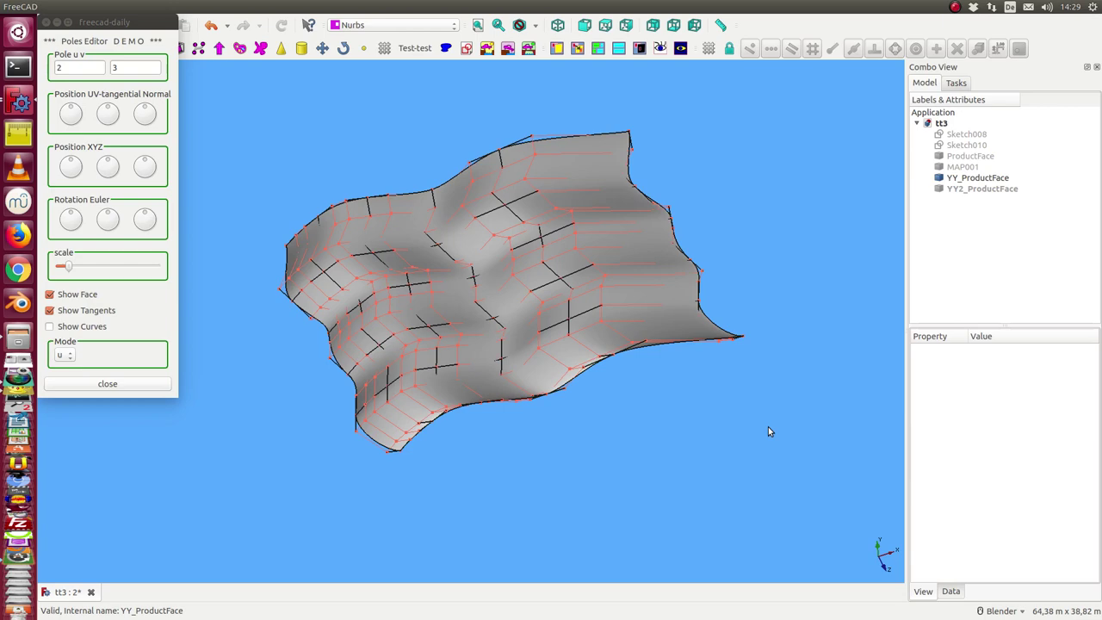
left_click(979, 178)
key("space")
middle_click_drag(736, 184, 715, 258)
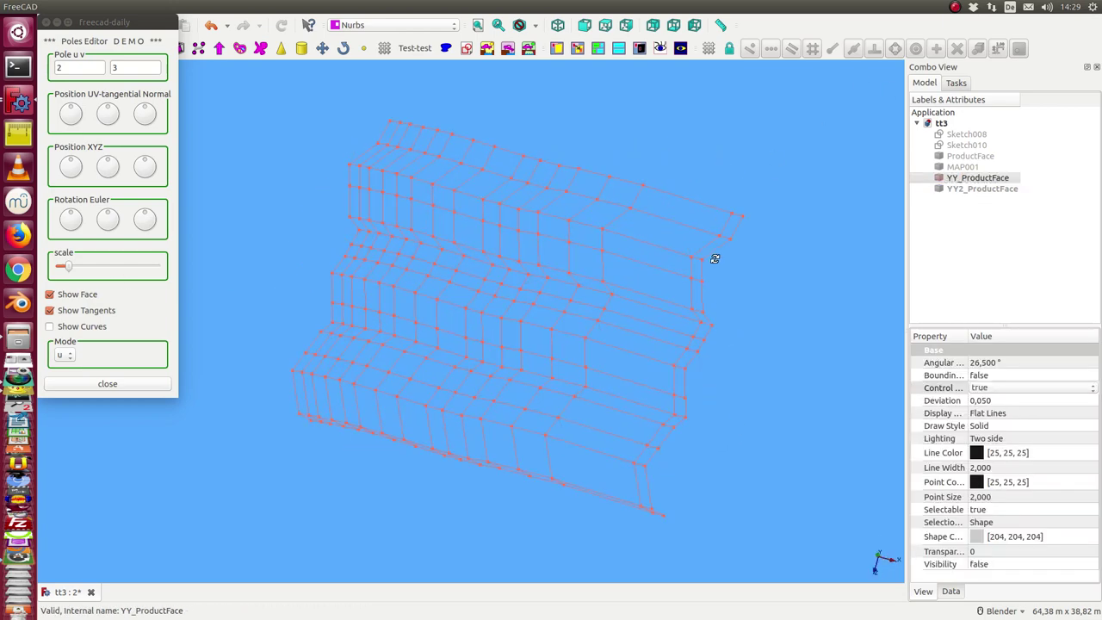
Show the red YY2_ProductFace patch and switch to the front standard view.
left_click(976, 190)
key("space")
middle_click_drag(804, 298, 421, 363)
key("2")
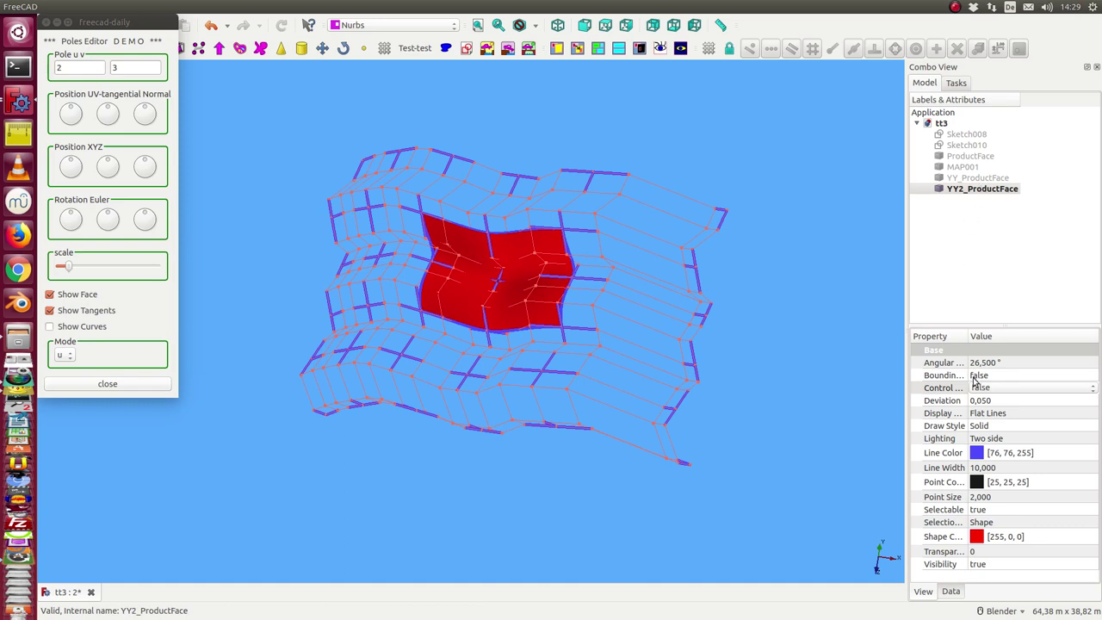
Set YY_ProductFace's Control points to false and show its green surface again.
left_click(965, 177)
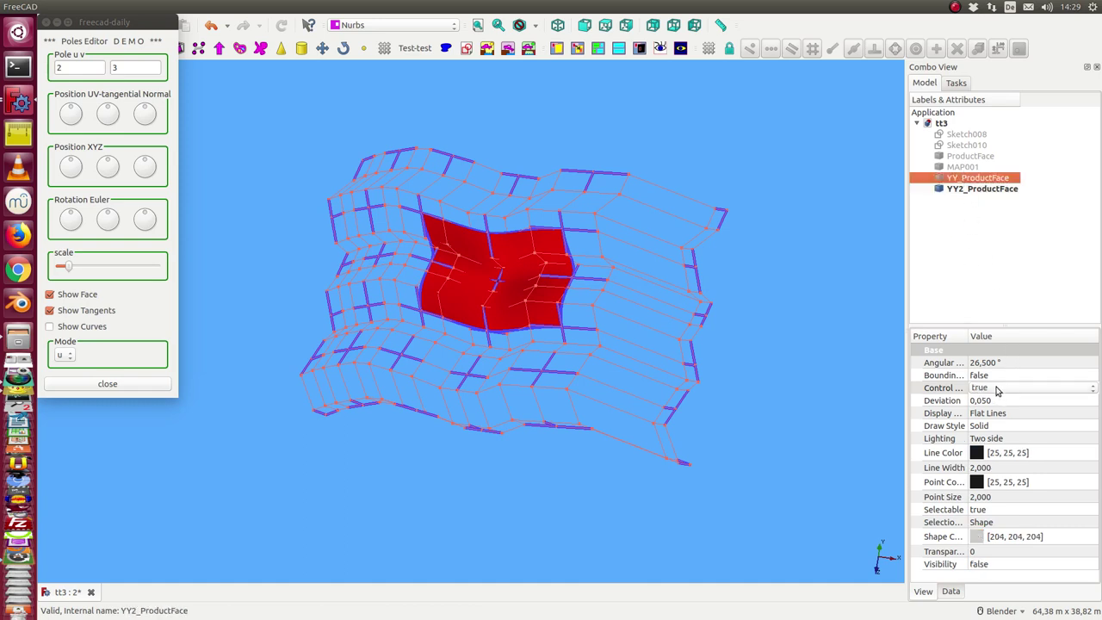
left_click(997, 387)
left_click(997, 387)
left_click(998, 377)
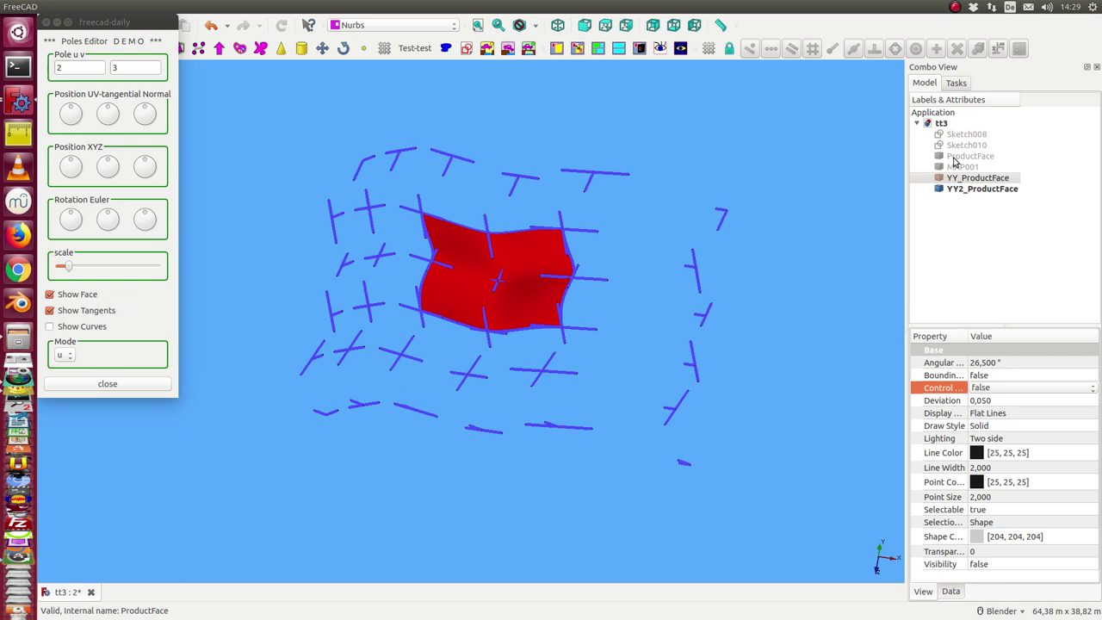
key("space")
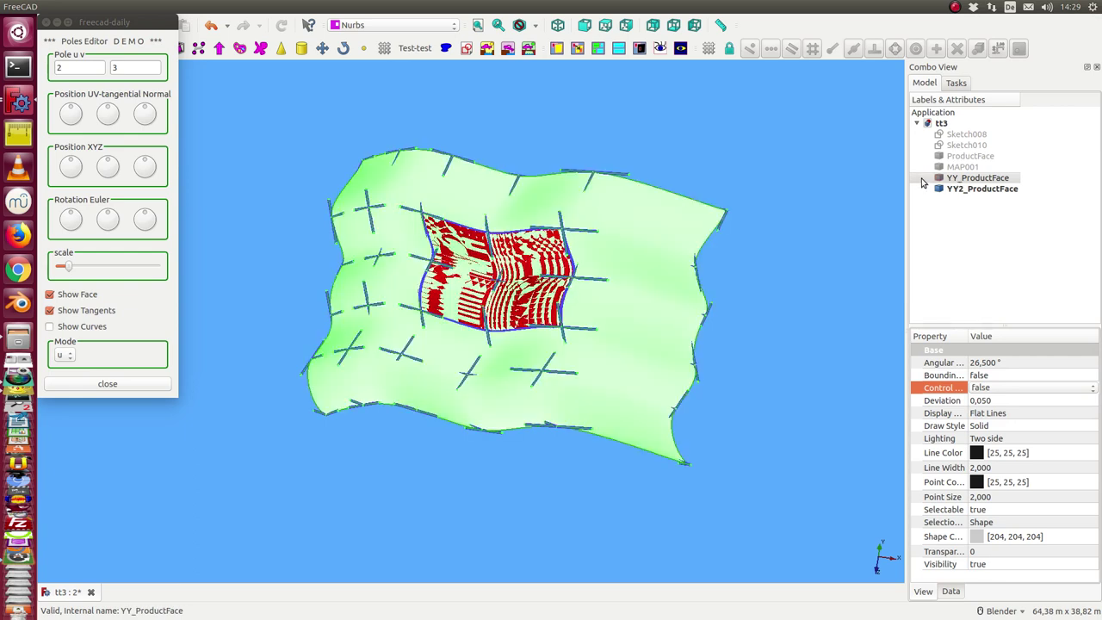
Hide YY_ProductFace, raise the pole movement scale, and nudge pole 2,3 along the tangents.
key("space")
scroll(388, 429, "down", 2)
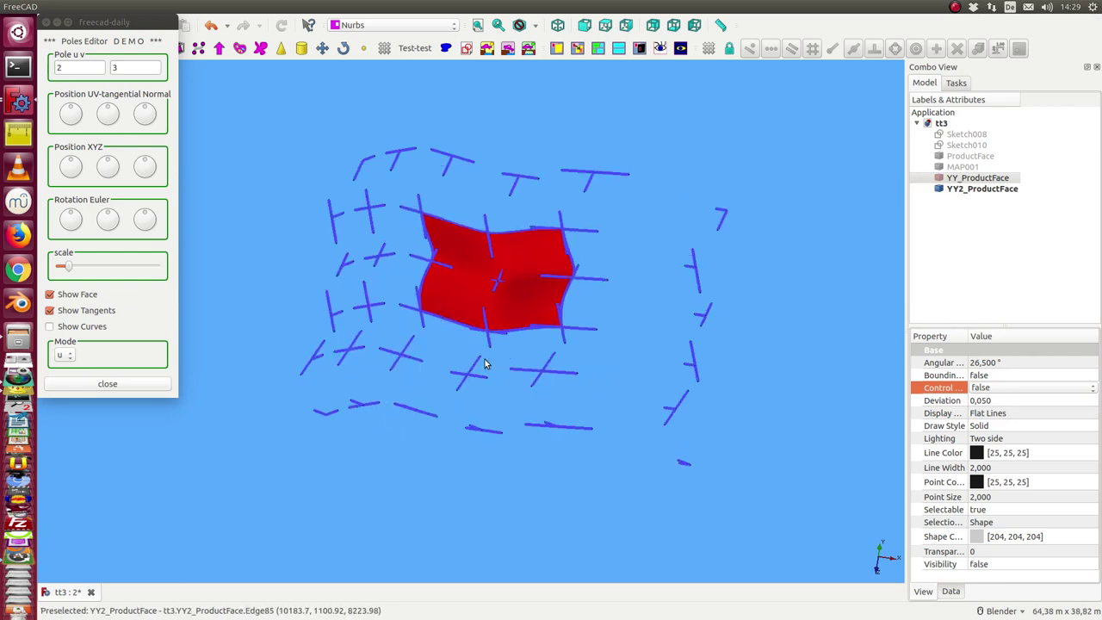
scroll(528, 327, "up", 3)
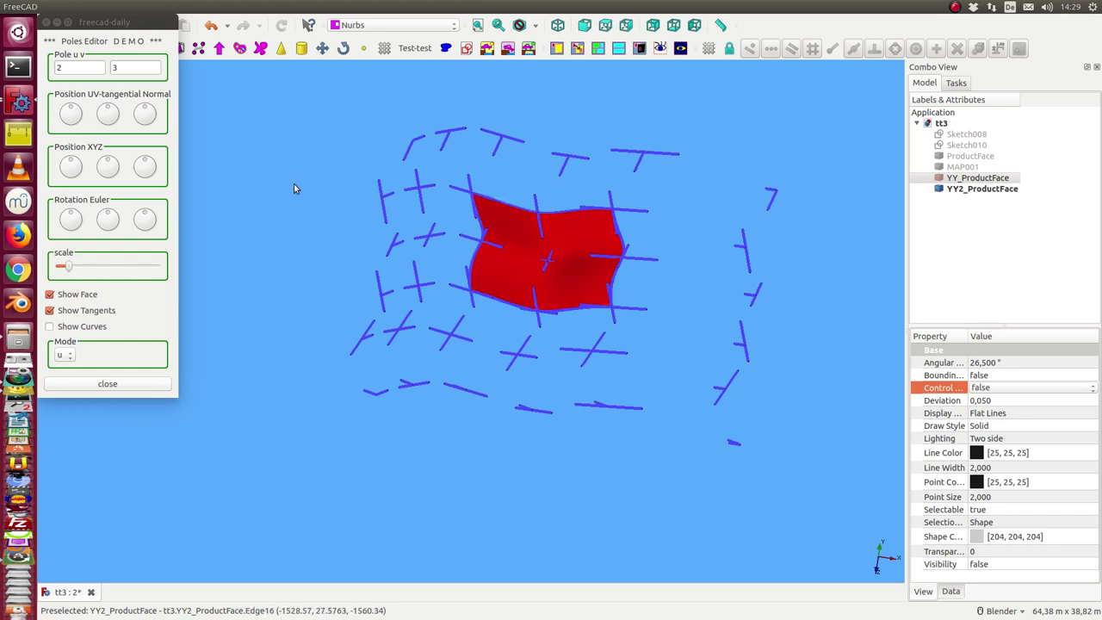
left_click(73, 111)
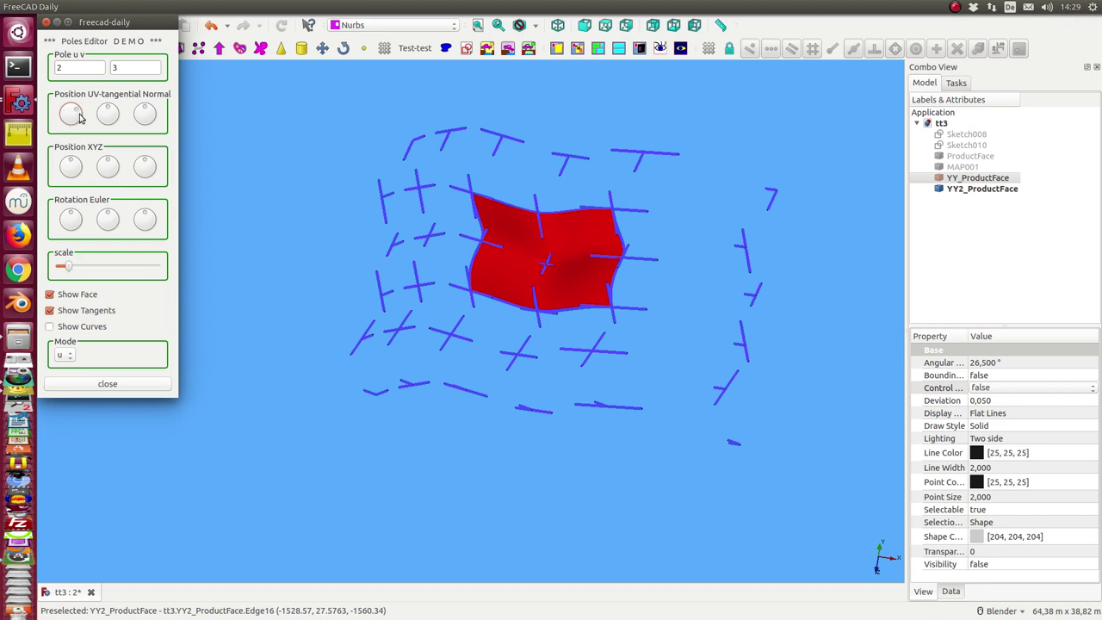
left_click_drag(71, 267, 79, 270)
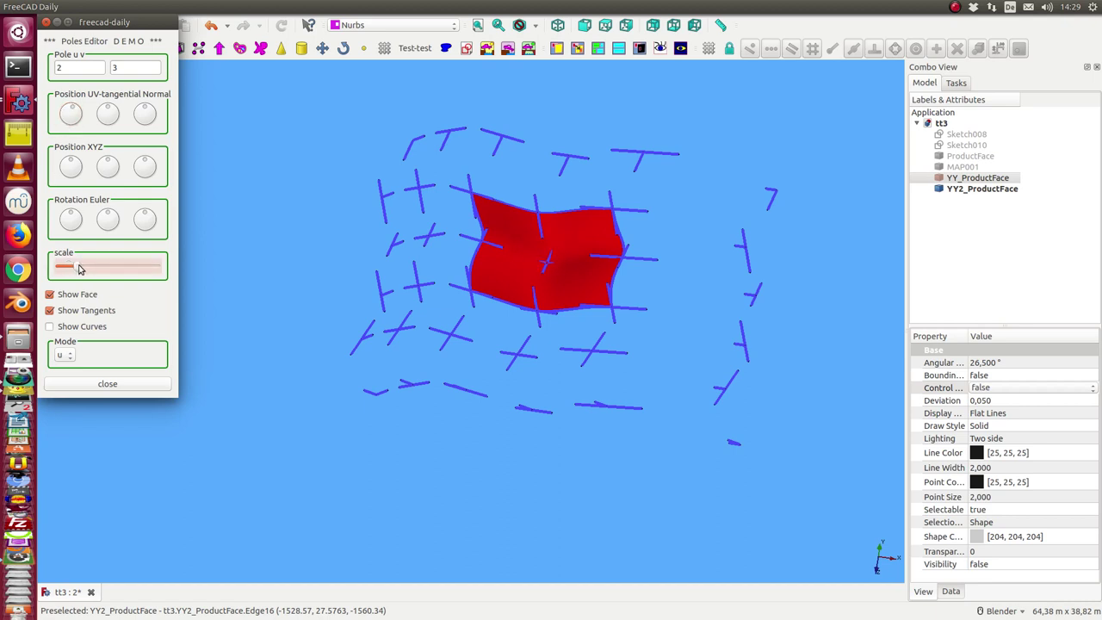
left_click(74, 112)
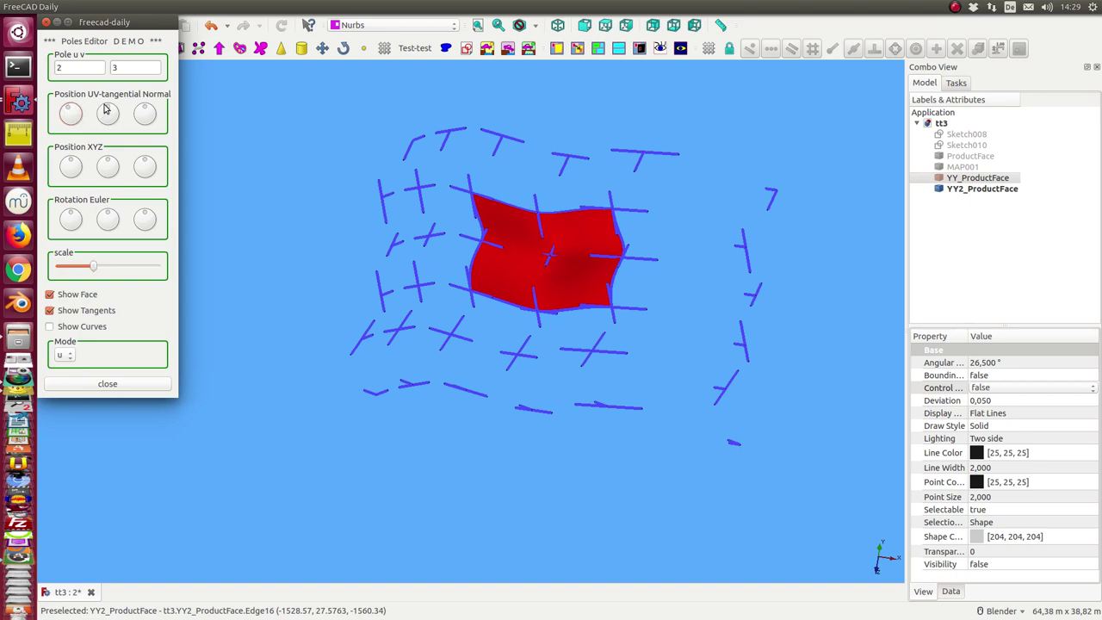
left_click(105, 111)
left_click_drag(102, 112, 109, 113)
Push pole 2,3 along the normal with a larger scale into a deep dip.
middle_click_drag(394, 524, 496, 432)
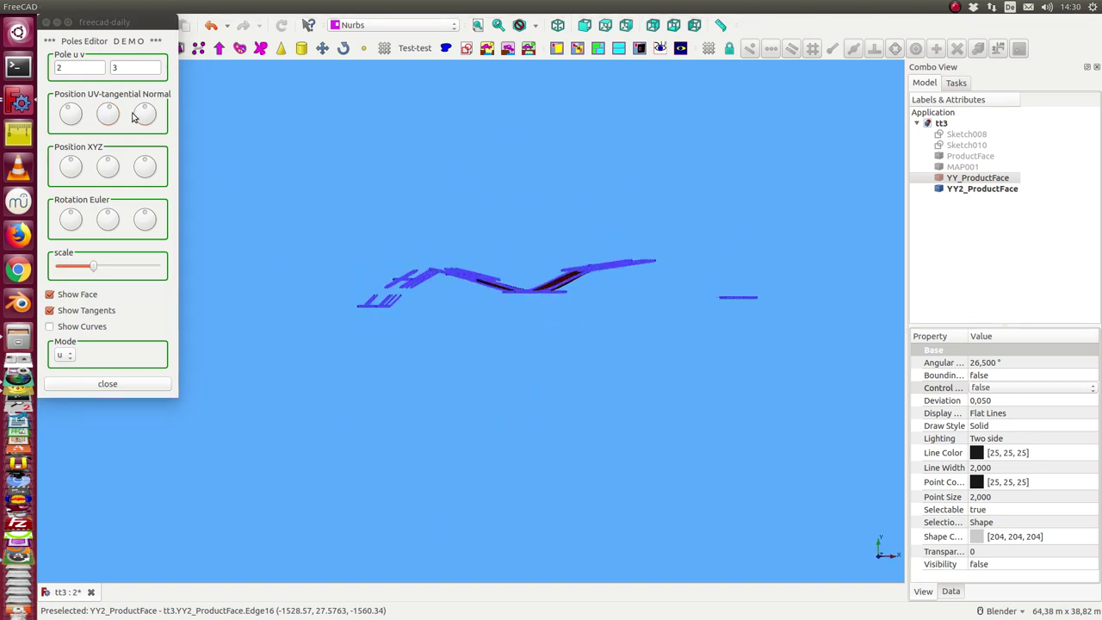
left_click_drag(143, 107, 147, 129)
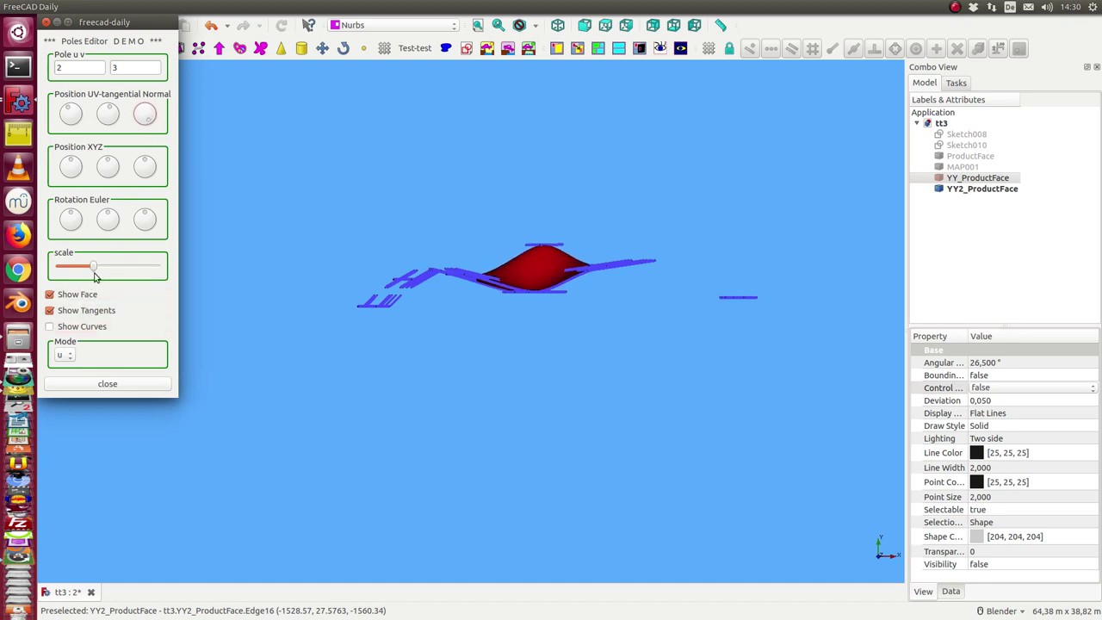
left_click_drag(93, 267, 123, 268)
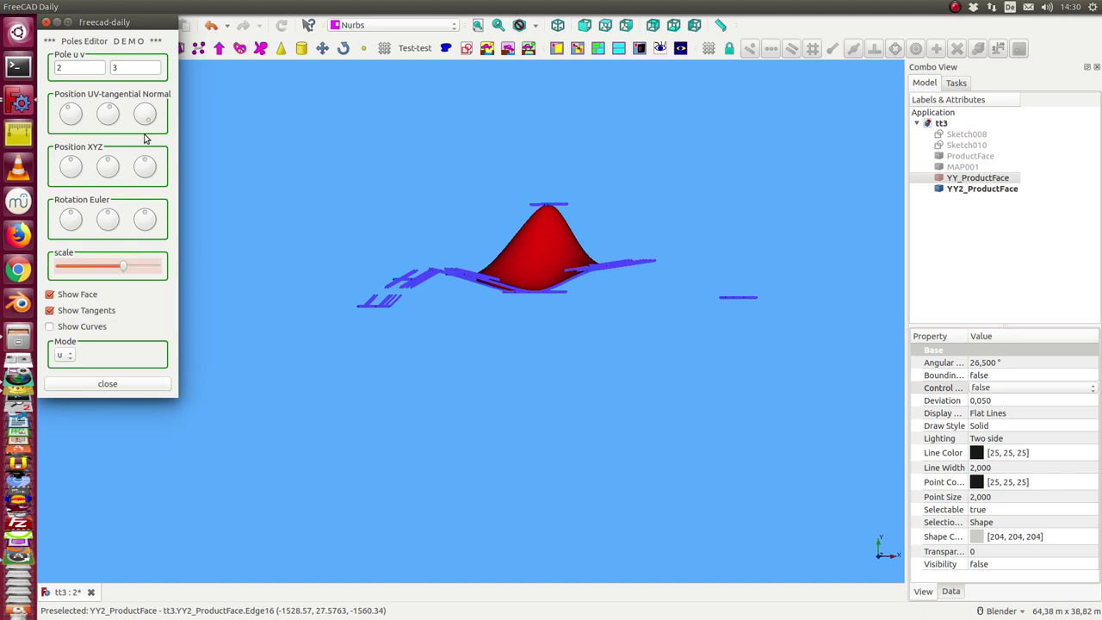
mouse_move(148, 125)
left_mouse_down()
mouse_move(151, 112)
mouse_move(141, 117)
left_mouse_up()
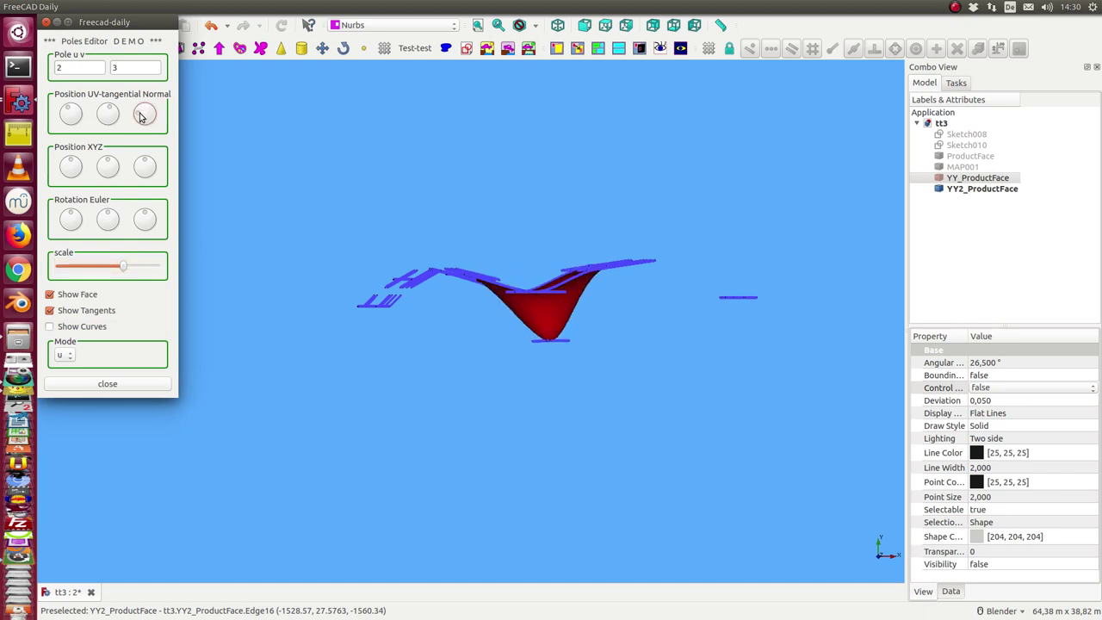
In top view, move pole 2,3 right, down, left and back up with the position dials.
left_click(435, 133)
key("2")
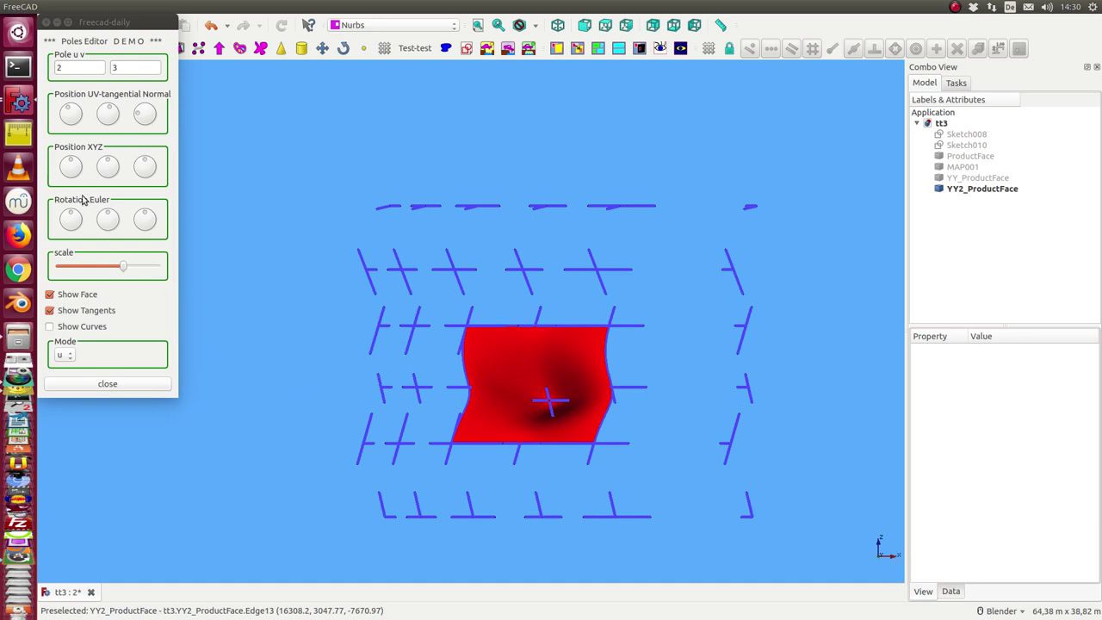
left_click_drag(73, 169, 78, 167)
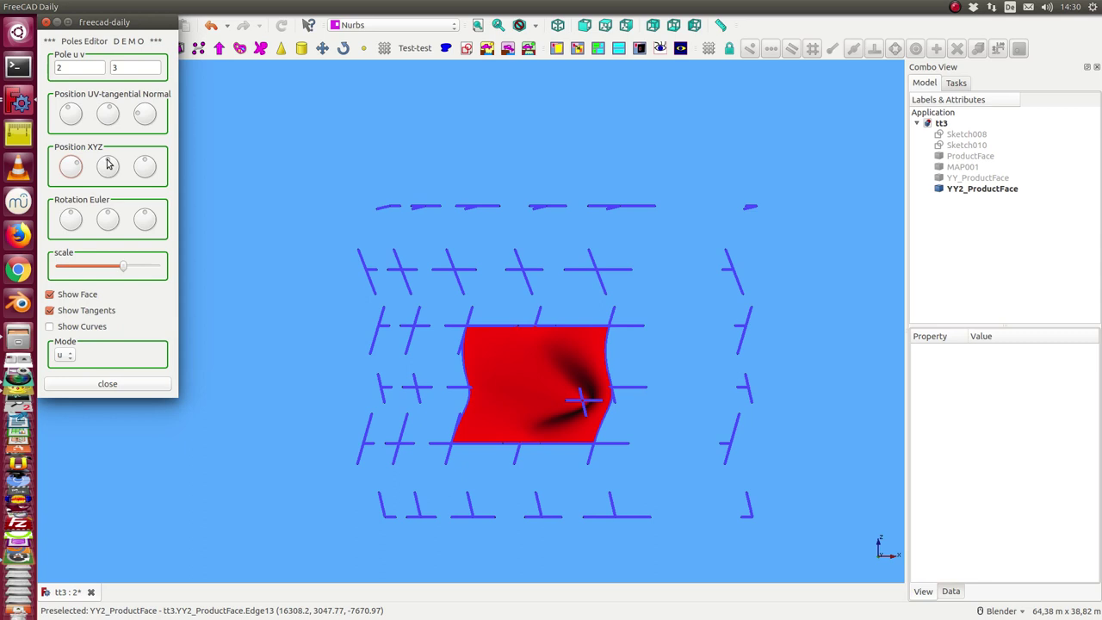
left_click_drag(146, 163, 148, 168)
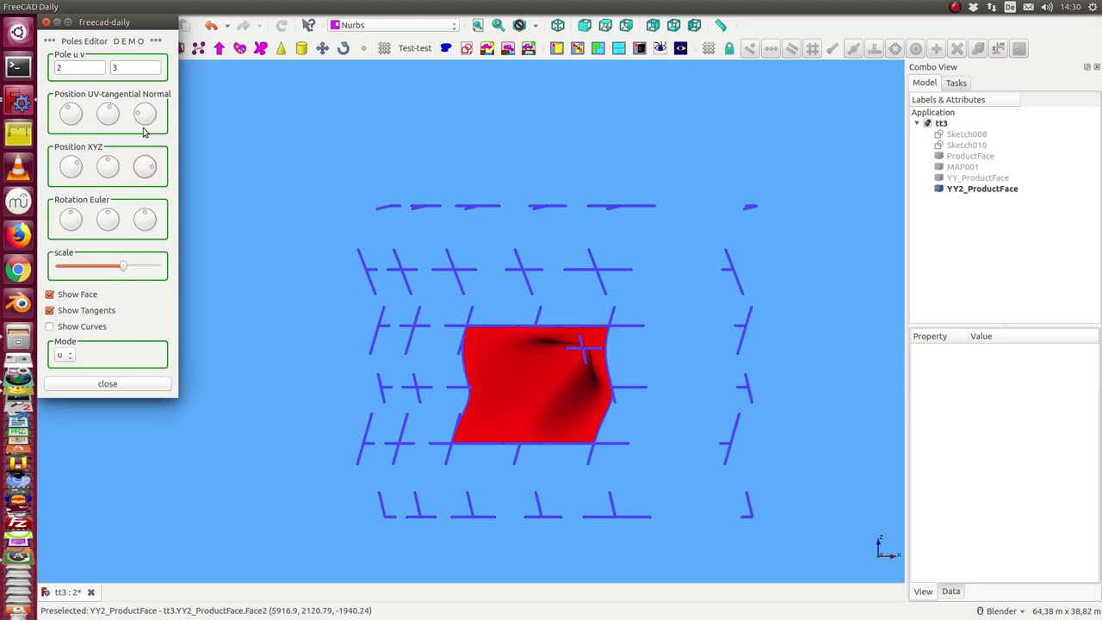
left_click_drag(146, 163, 148, 166)
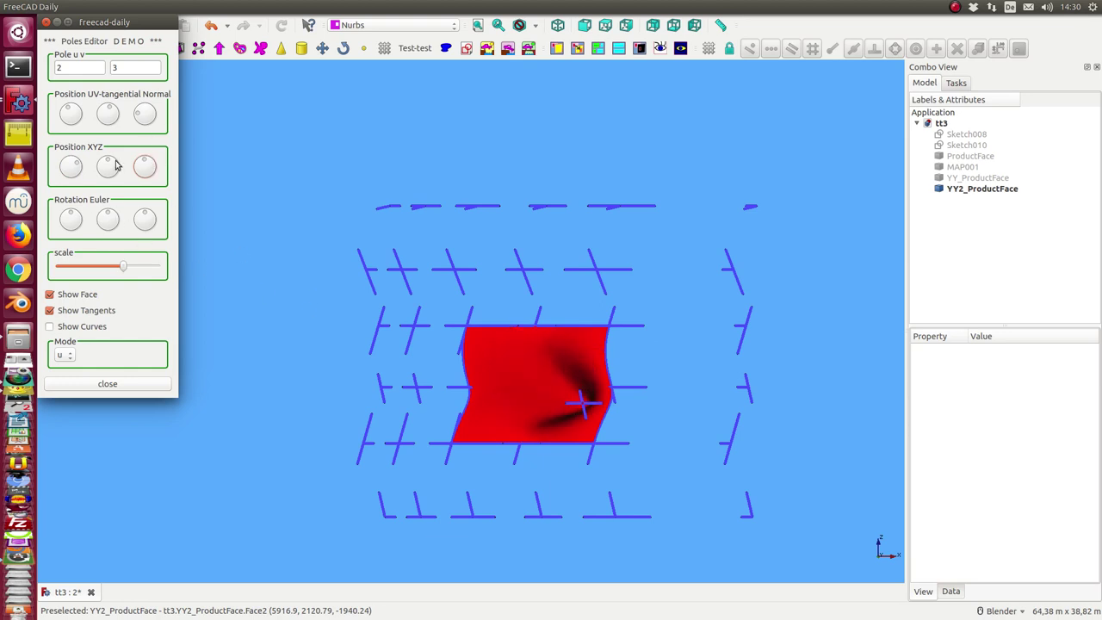
left_click_drag(79, 165, 73, 159)
left_click_drag(71, 112, 73, 110)
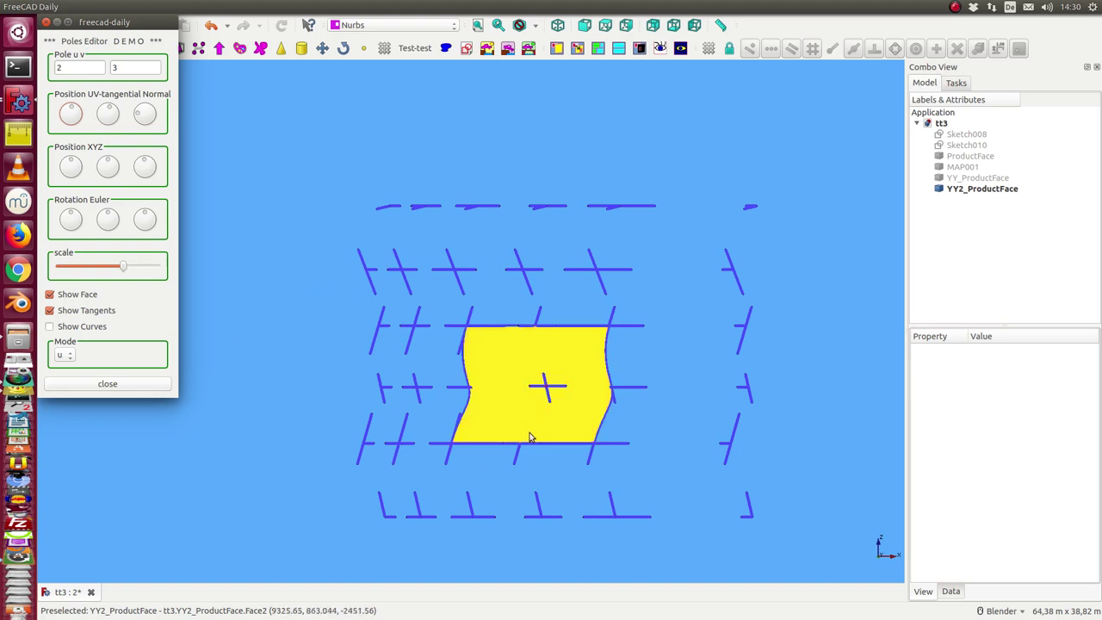
Show YY_ProductFace and switch the Poles Editor to Show Curves with Show Face off.
scroll(528, 426, "up", 5)
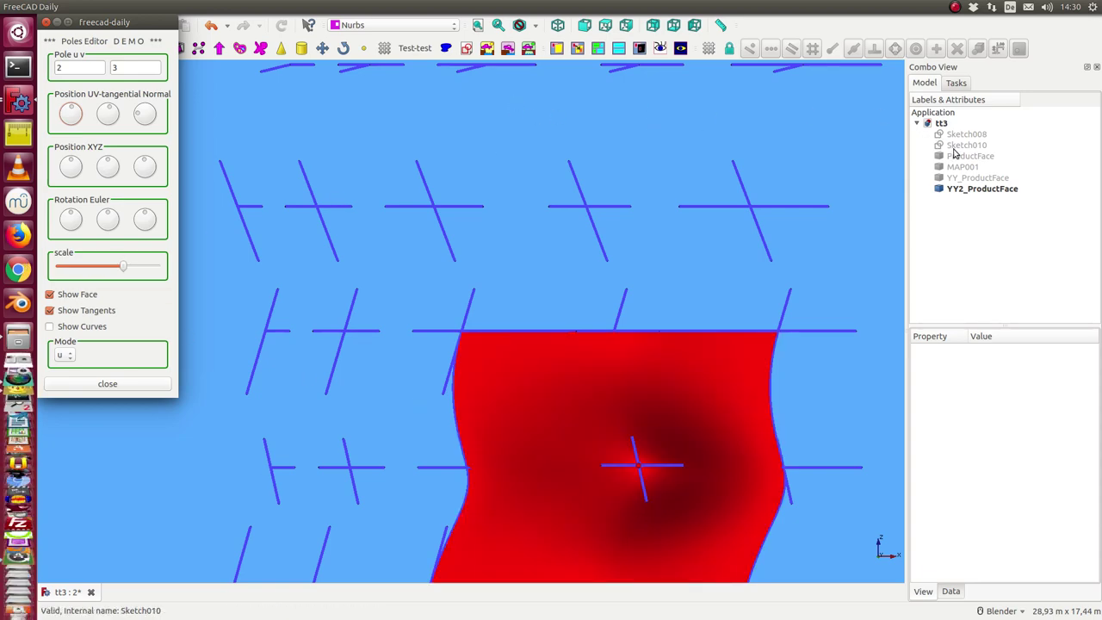
left_click(968, 179)
key("space")
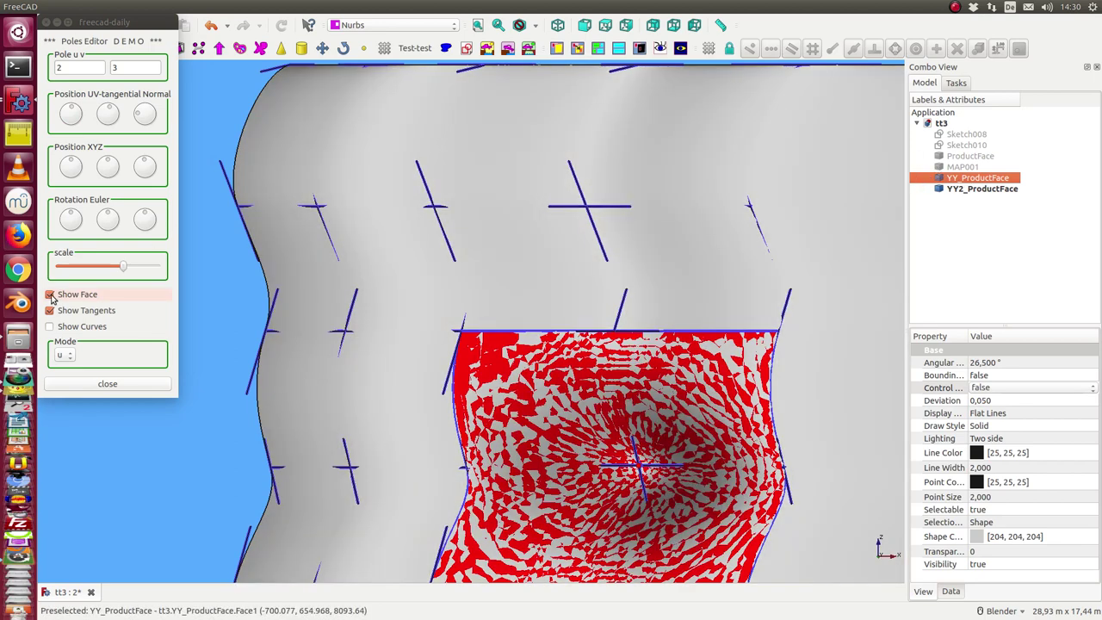
left_click(50, 327)
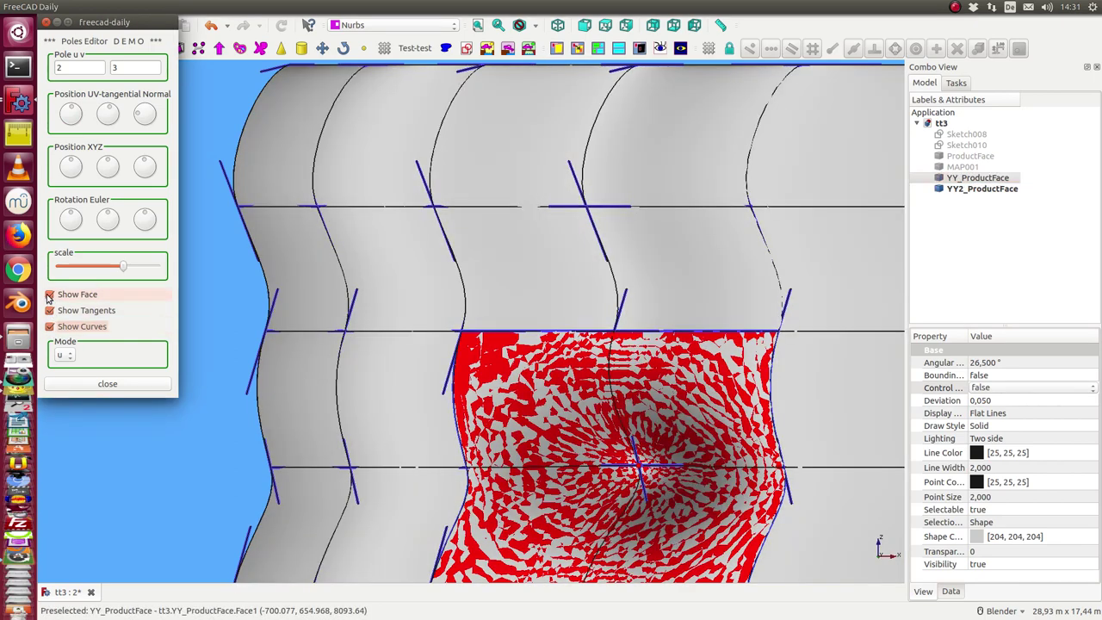
left_click(49, 295)
Rotate pole 2,3 with the Euler rotation dials to twist the red patch, orbiting to inspect it.
scroll(528, 244, "down", 2)
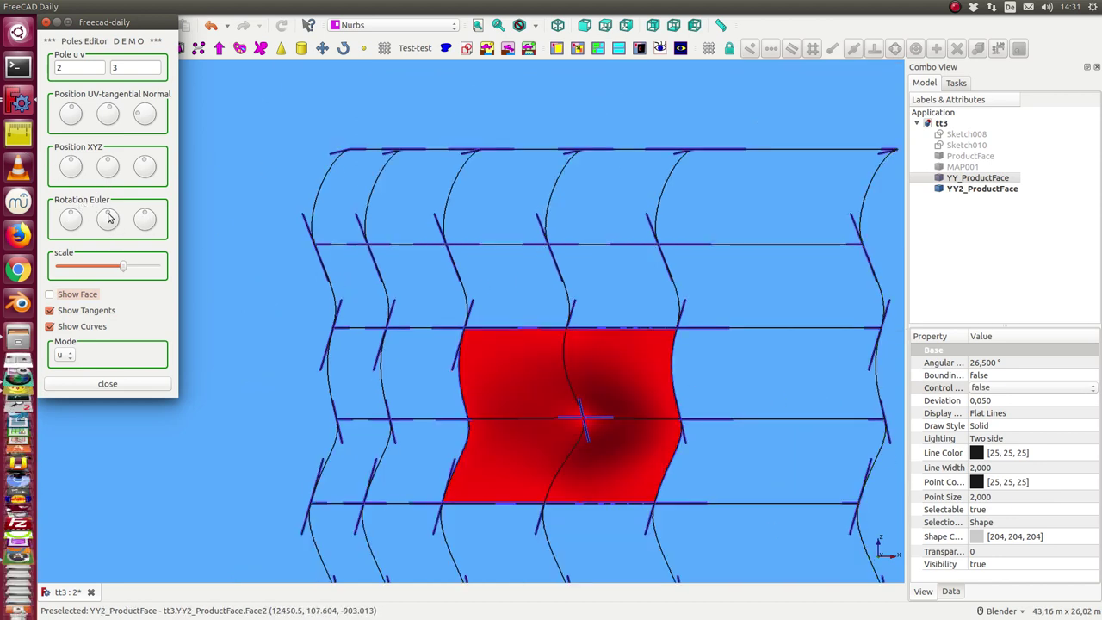
left_click_drag(107, 216, 144, 219)
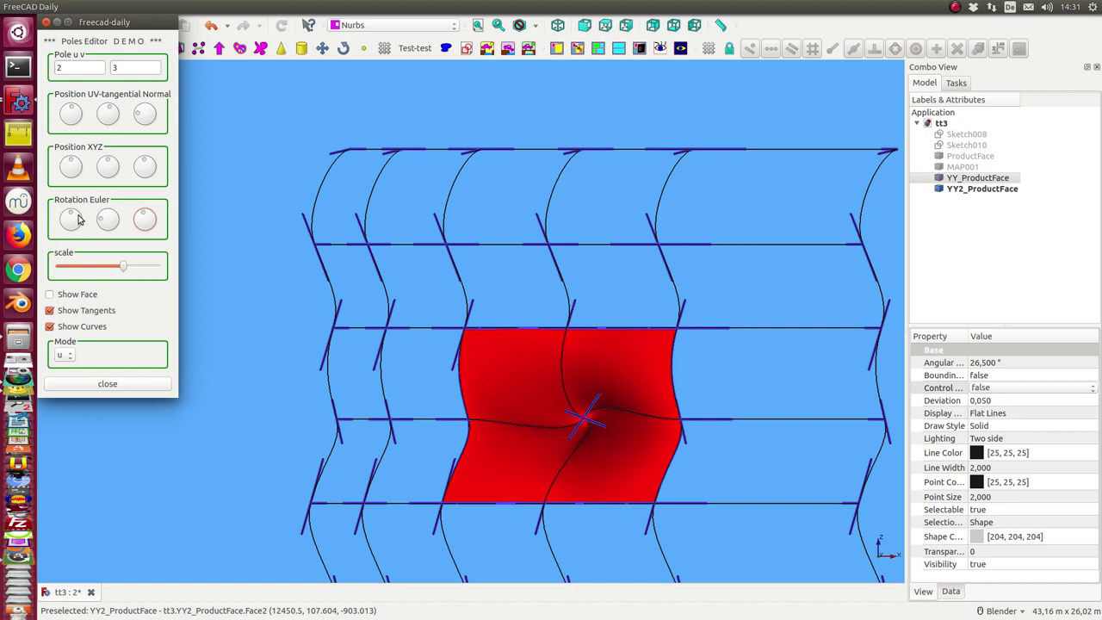
left_click_drag(72, 215, 72, 215)
middle_click_drag(382, 369, 420, 209)
left_click_drag(74, 217, 66, 212)
middle_click_drag(193, 205, 430, 238)
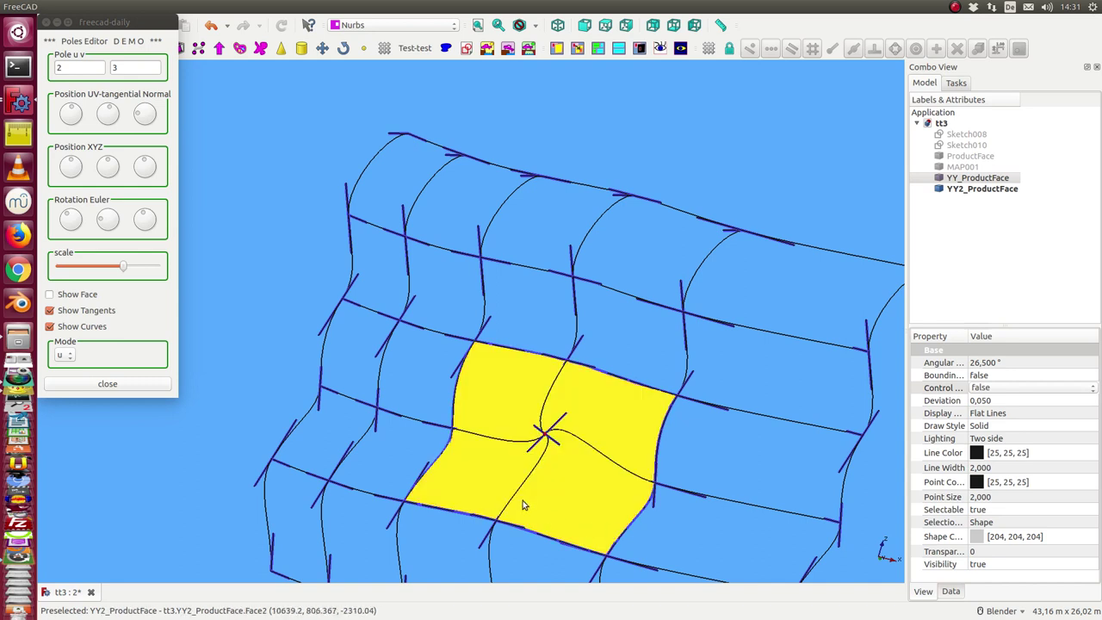
scroll(525, 503, "down", 3)
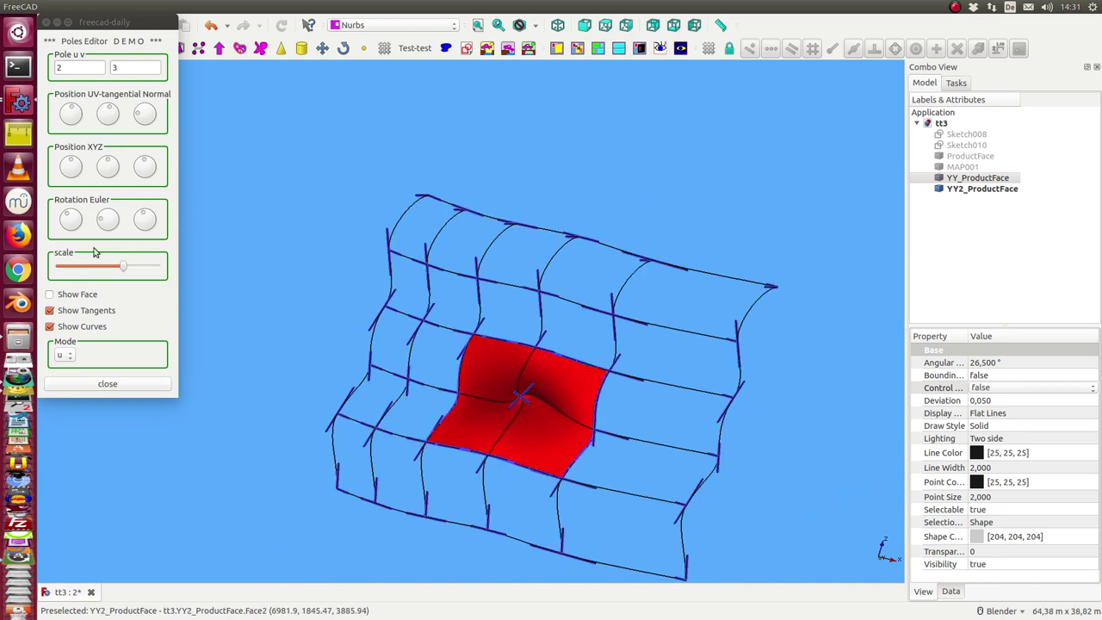
Apply the pole edits as a new result surface and show ProductFace beside it for comparison.
left_click(107, 384)
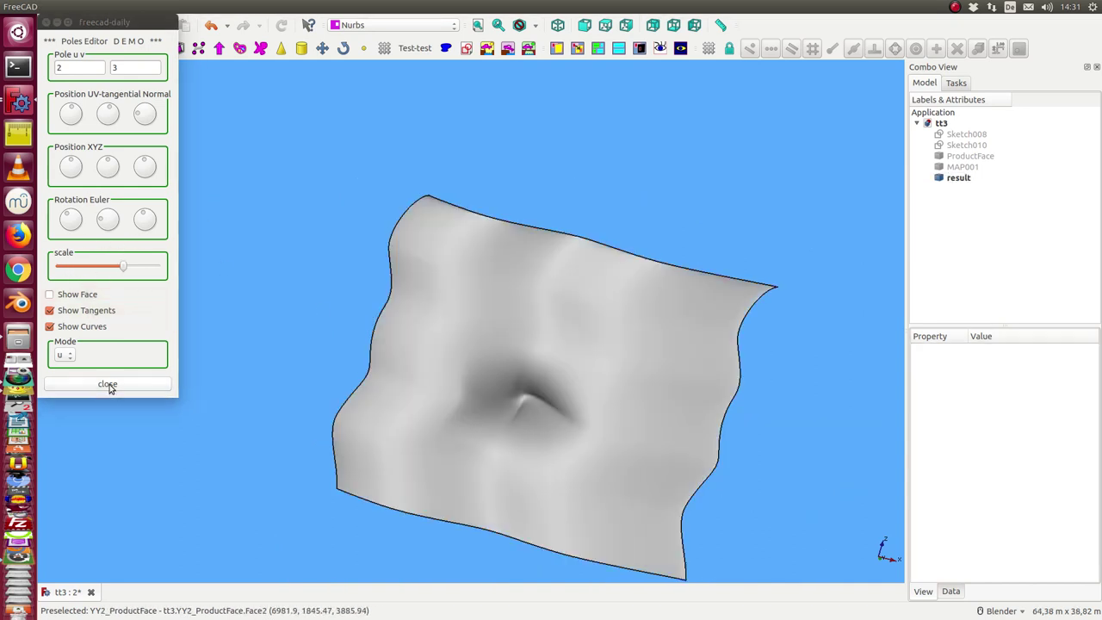
middle_click_drag(439, 425, 487, 284)
left_click(970, 155)
key("space")
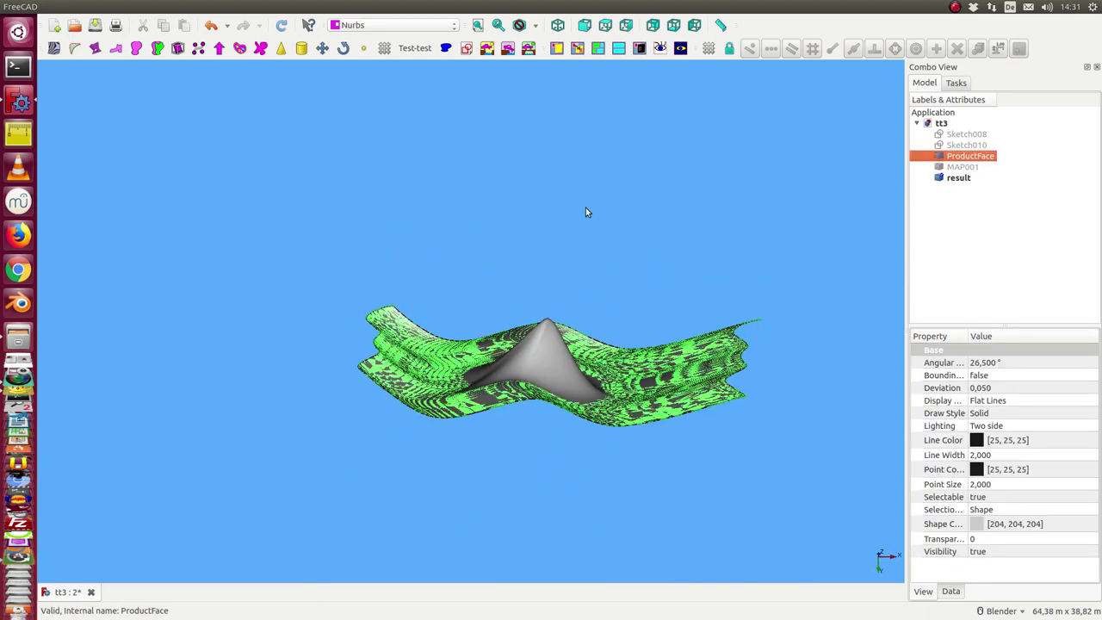
middle_click_drag(585, 211, 542, 172)
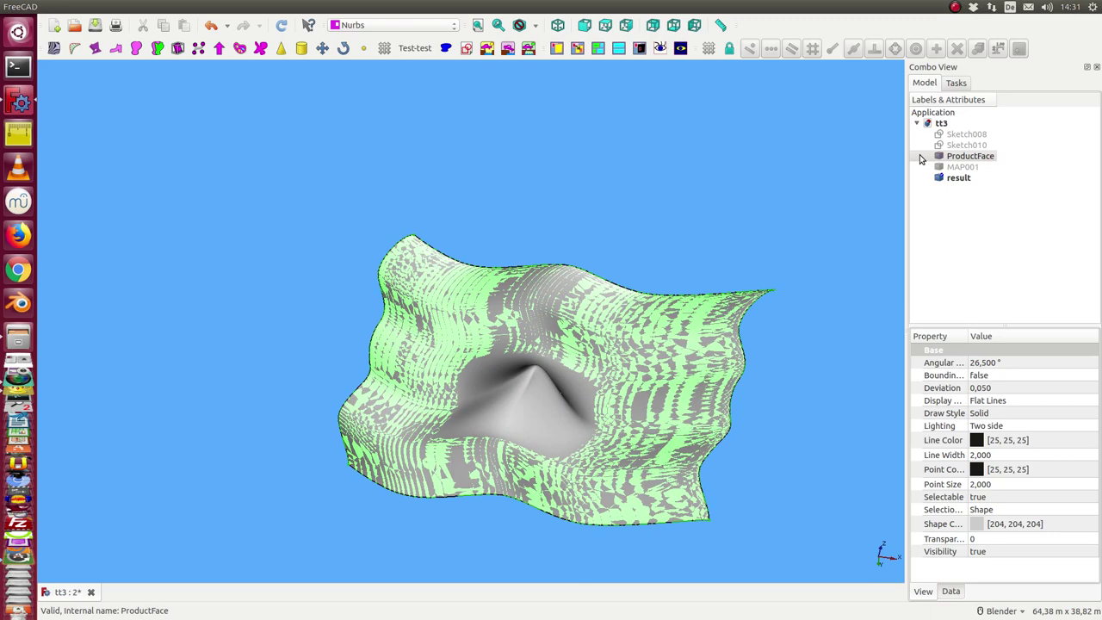
Hide the original ProductFace again and select the result surface.
left_click(957, 177)
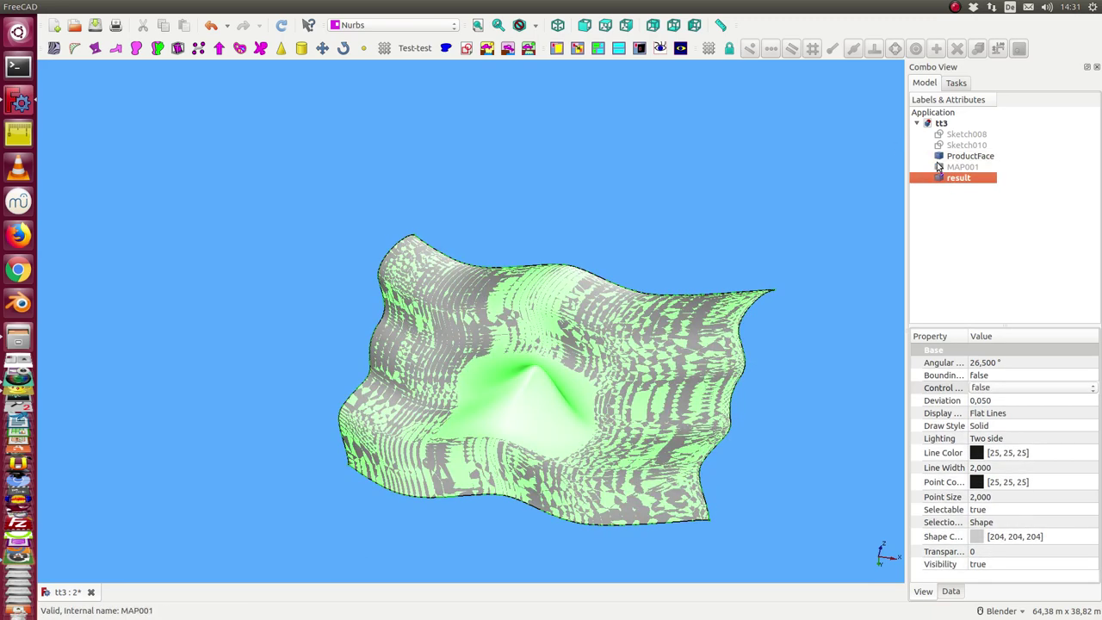
left_click(964, 155)
key("space")
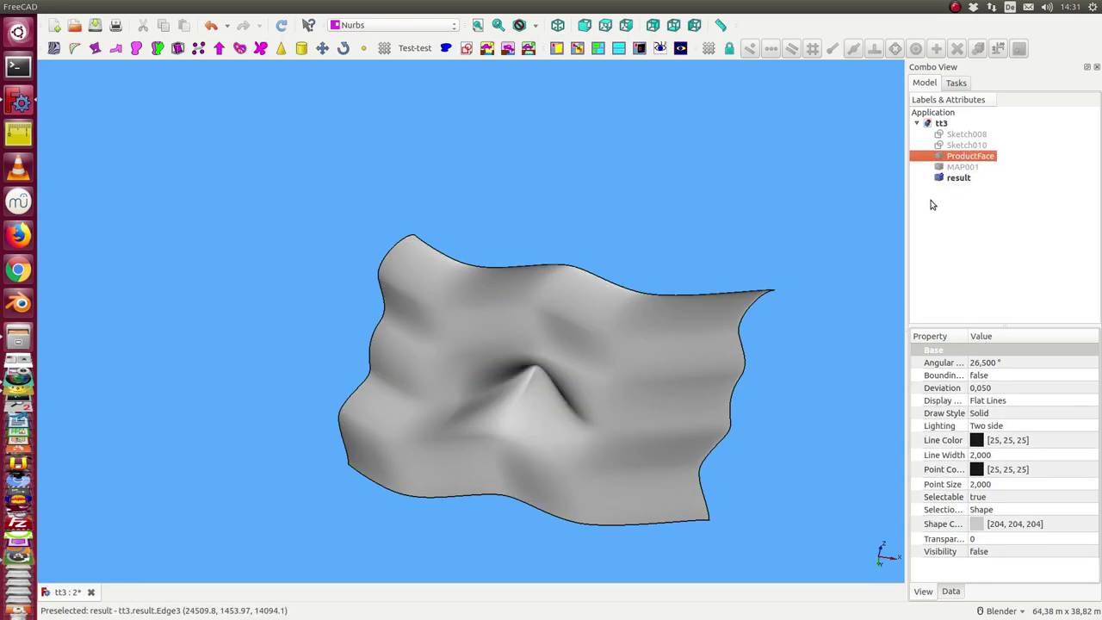
left_click(957, 177)
Reopen the result surface in the Bezier Surface Editor and enter 3 as a pole index.
left_click(689, 7)
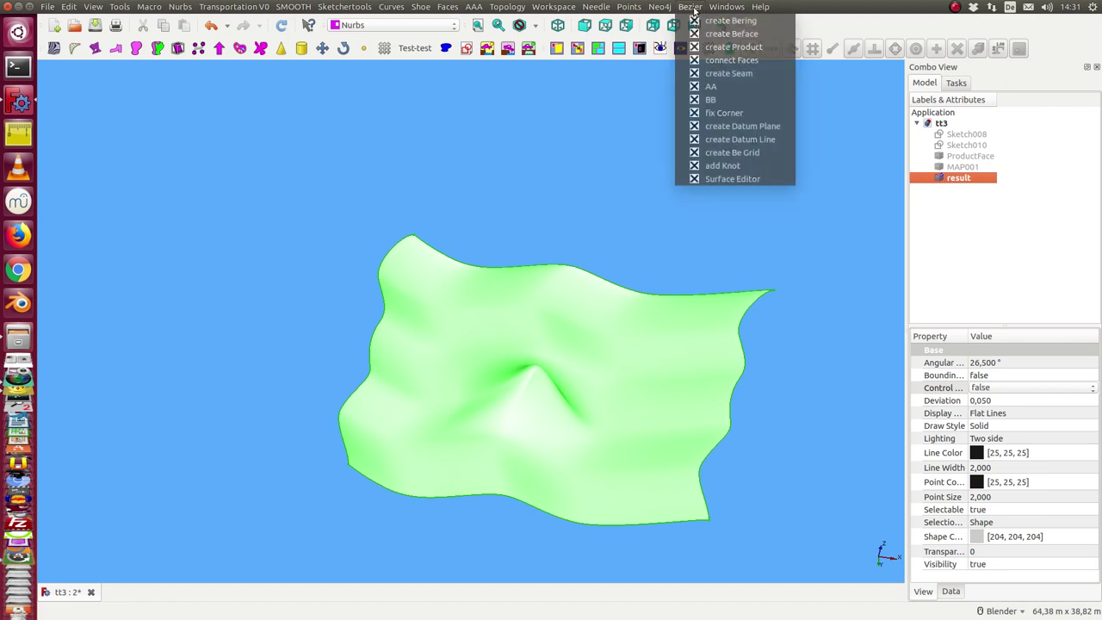
left_click(730, 180)
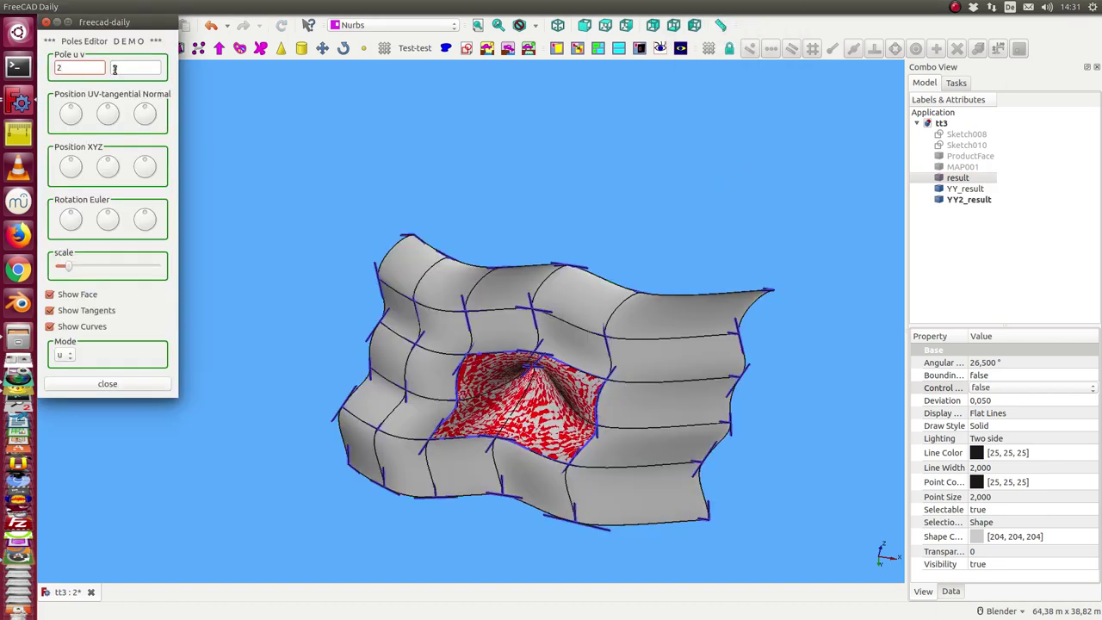
left_click(119, 67)
type("3")
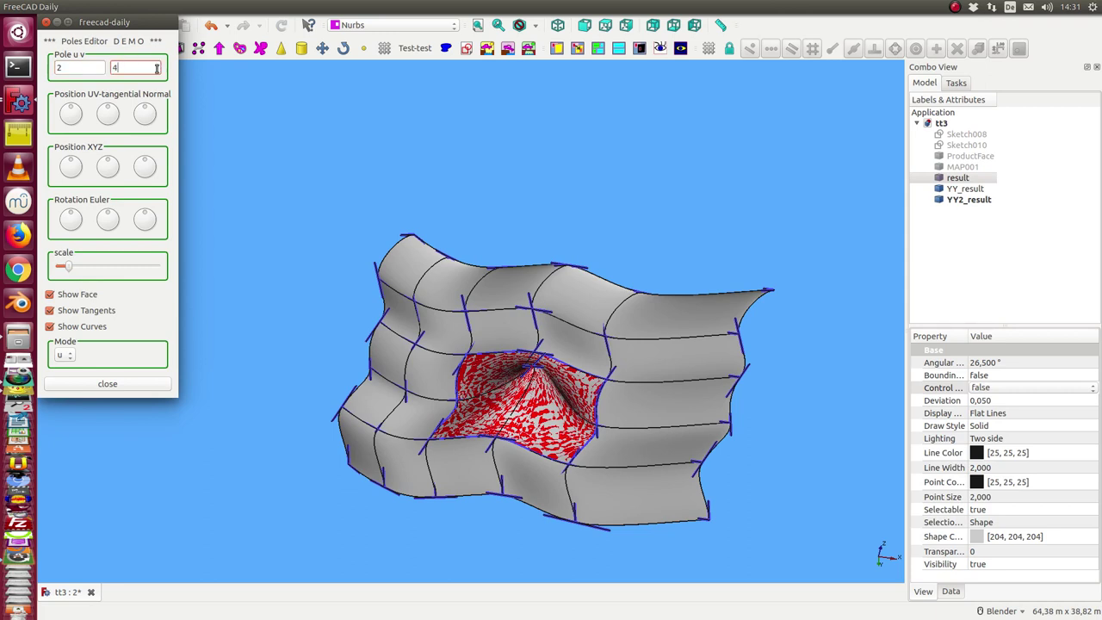
Target pole (3, 4), raise the edit scale, and turn the Normal dial to bulge it outward.
left_click(83, 267)
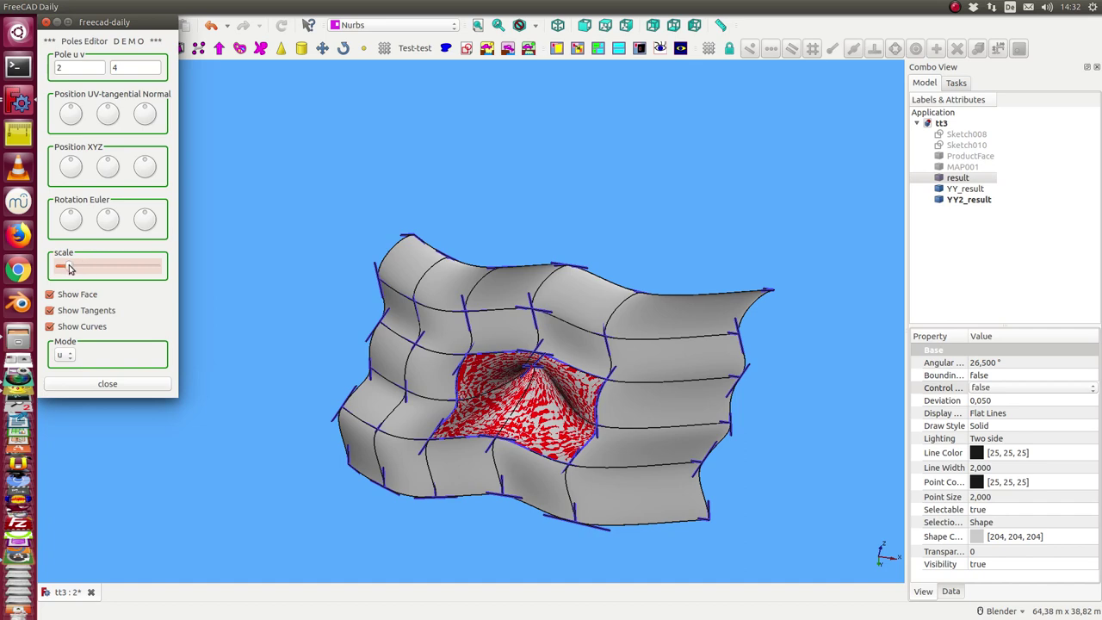
left_click(87, 271)
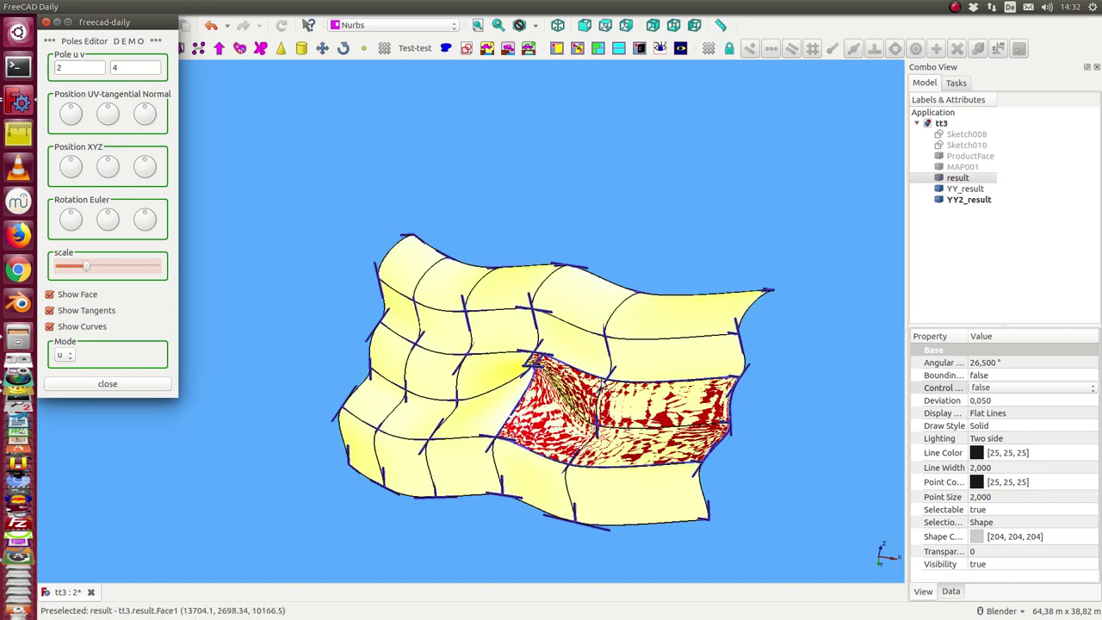
left_click(81, 67)
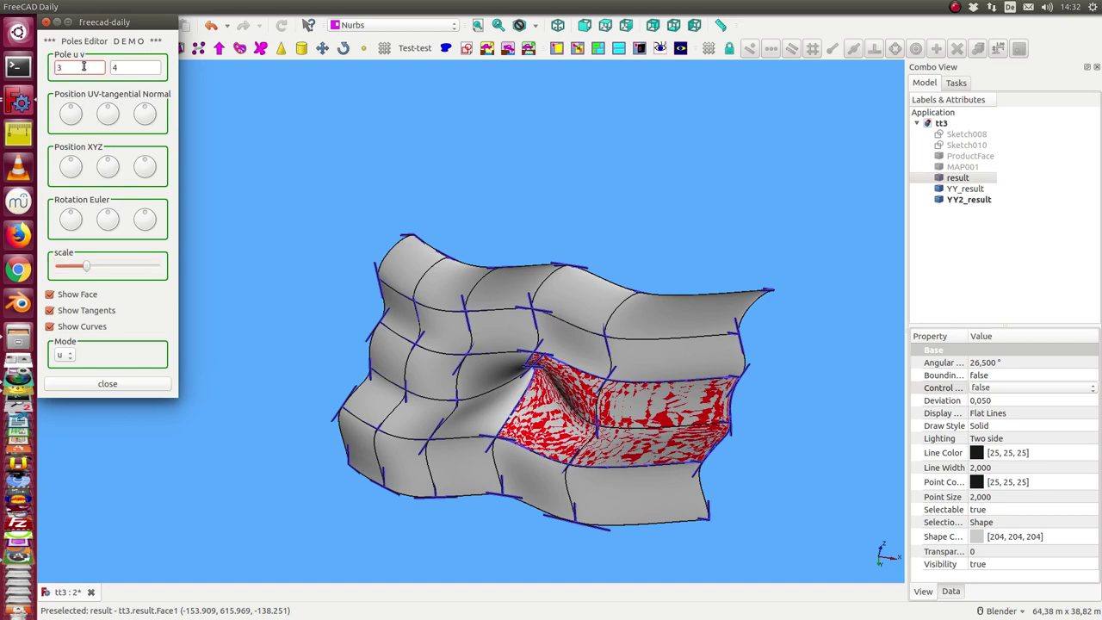
left_click(77, 268)
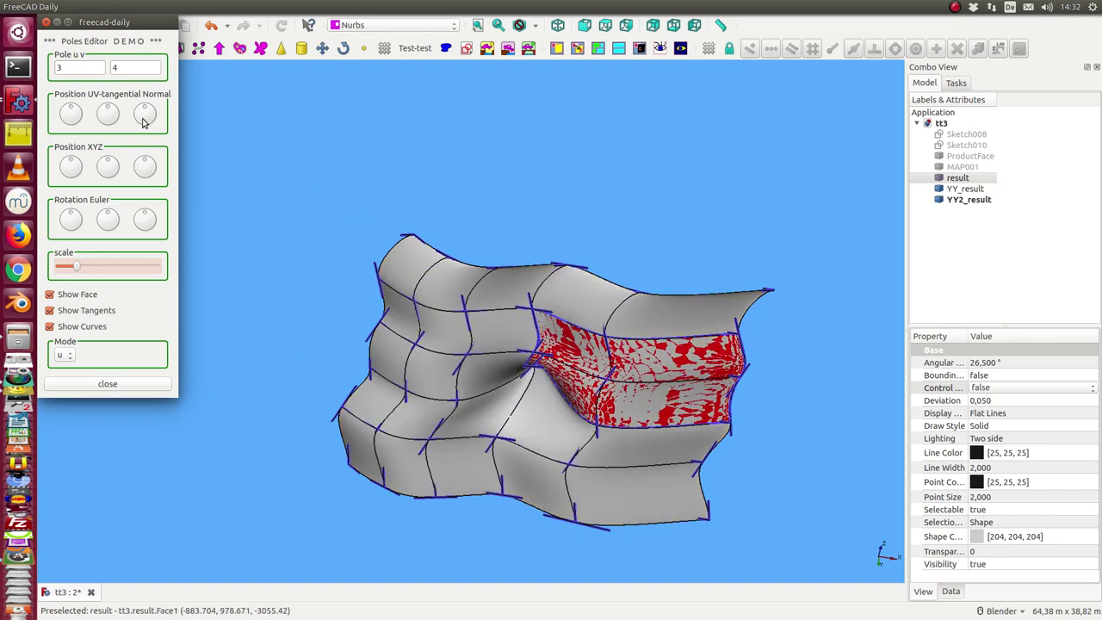
left_click_drag(146, 112, 151, 115)
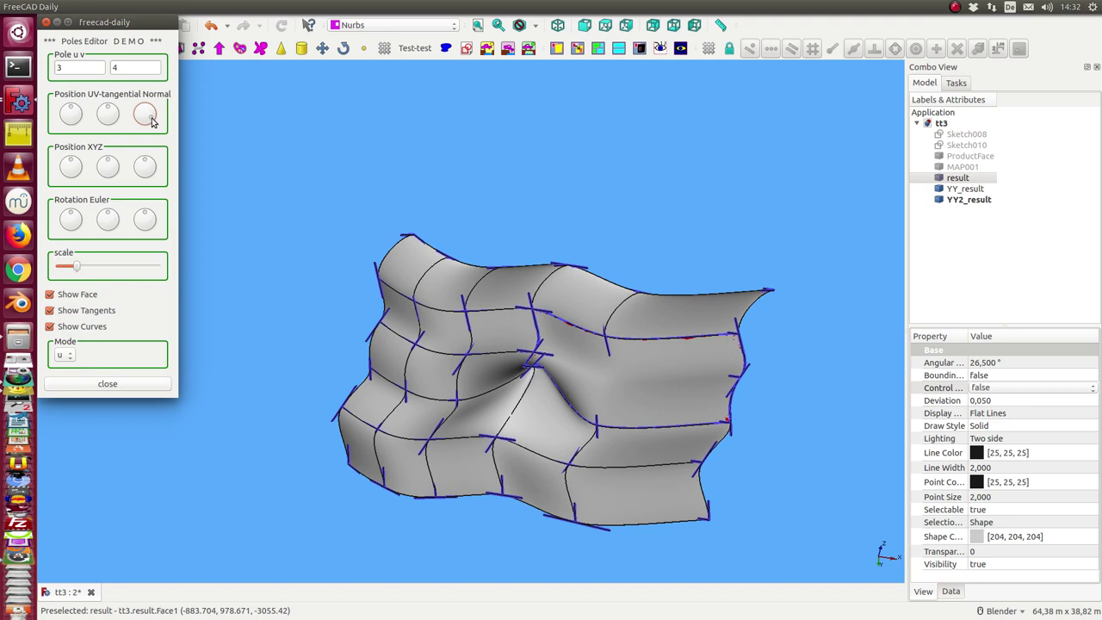
left_click(140, 120)
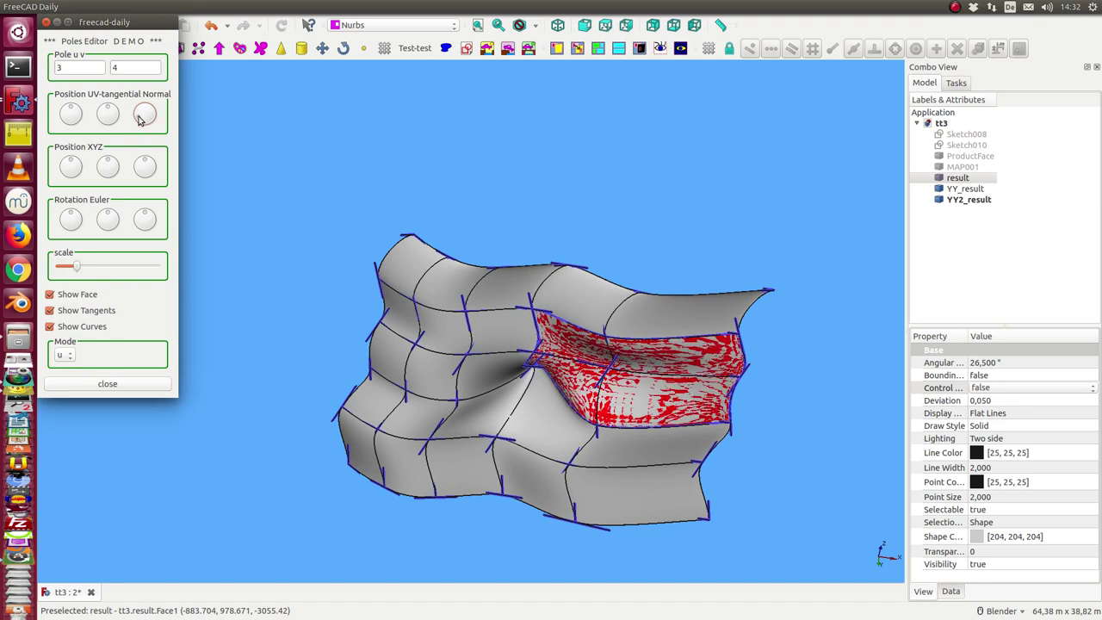
left_click(119, 270)
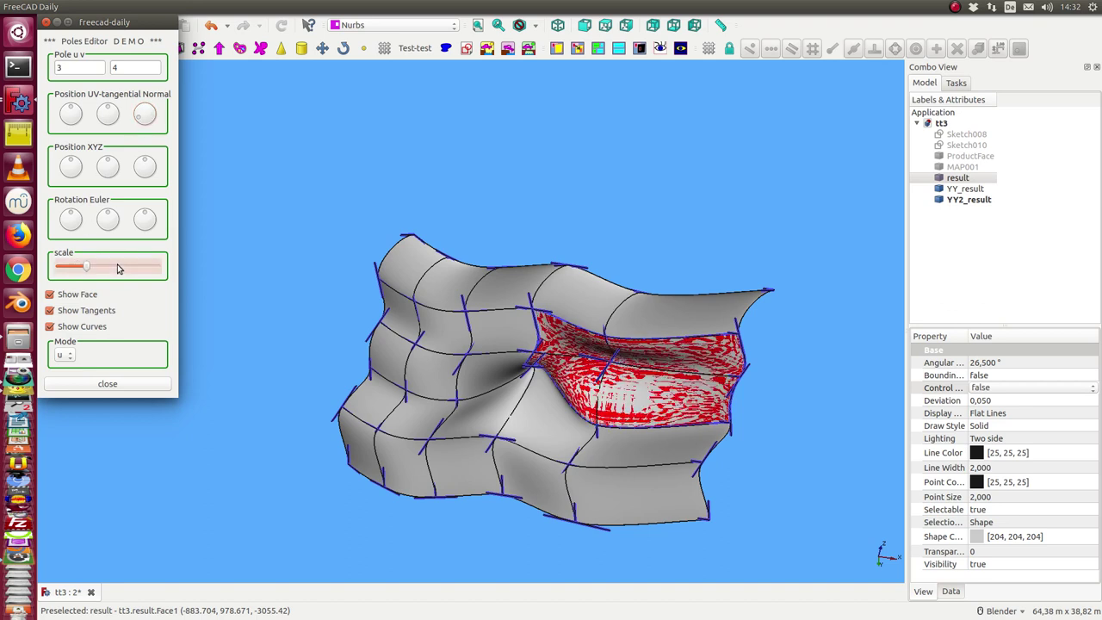
left_click(108, 268)
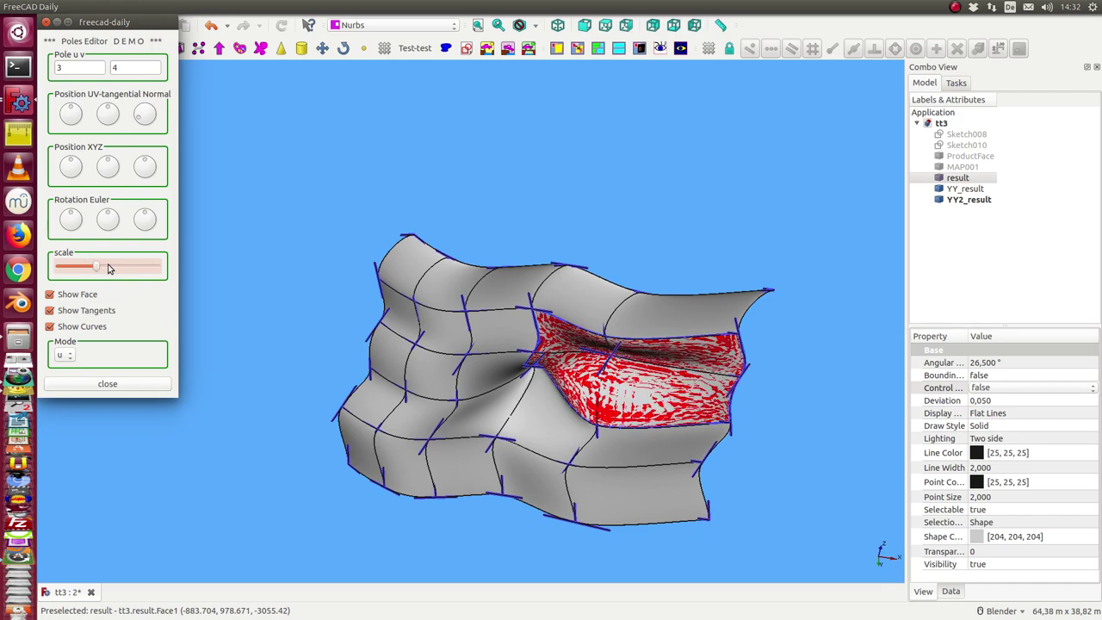